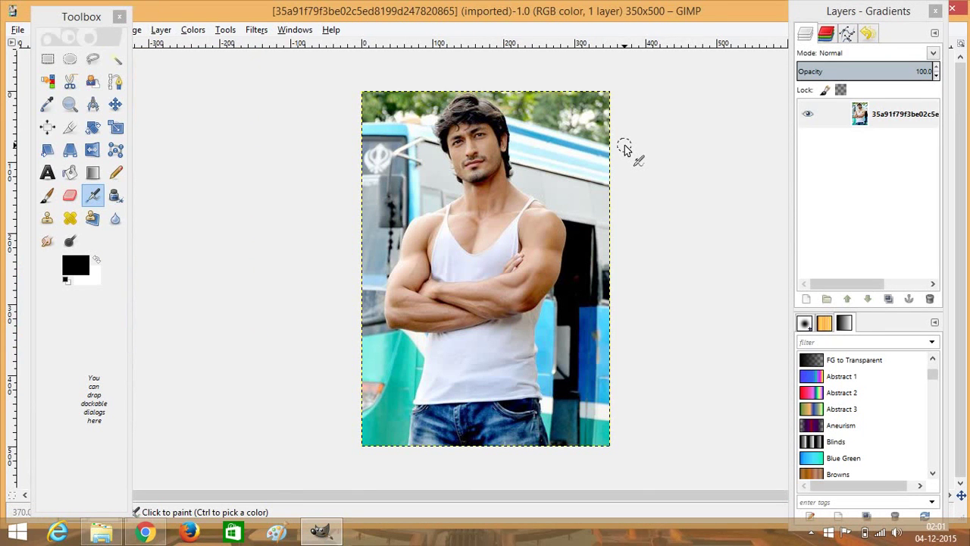
Draw a rectangular selection over the bus-and-tree background at the photo's top-right
click(47, 61)
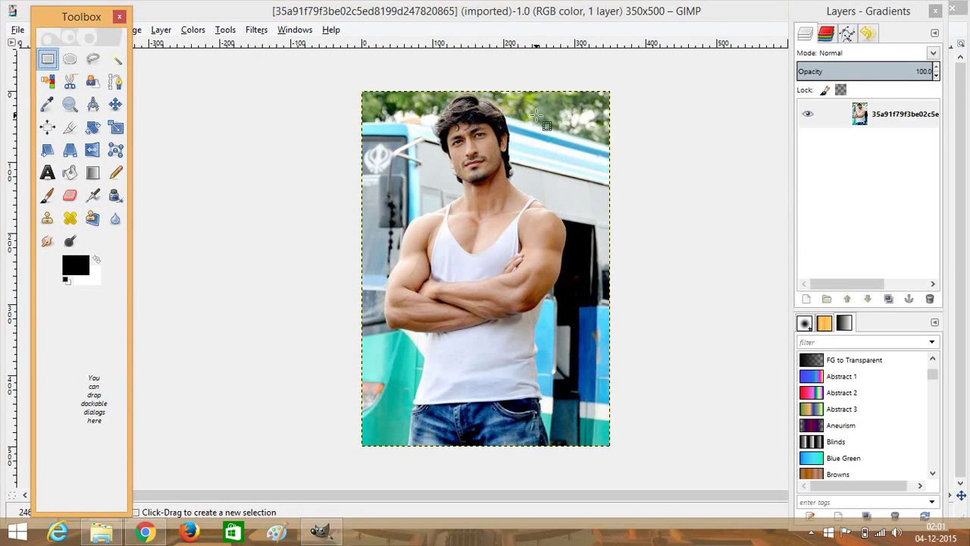
click(70, 59)
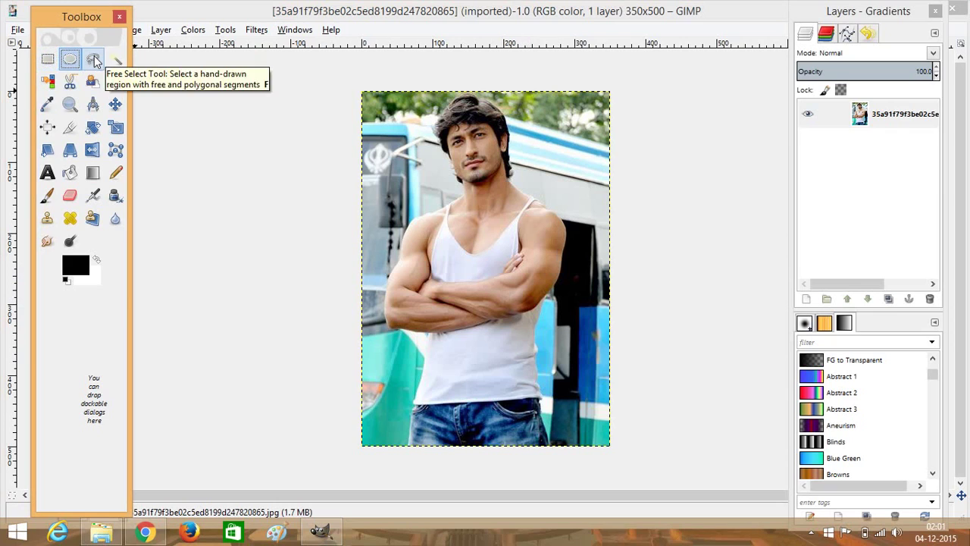
click(47, 59)
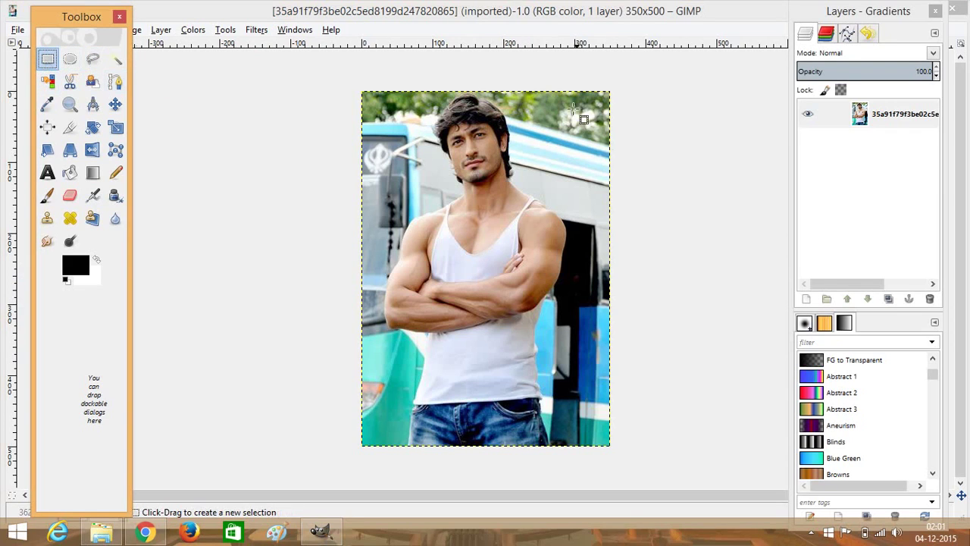
drag(523, 87, 621, 182)
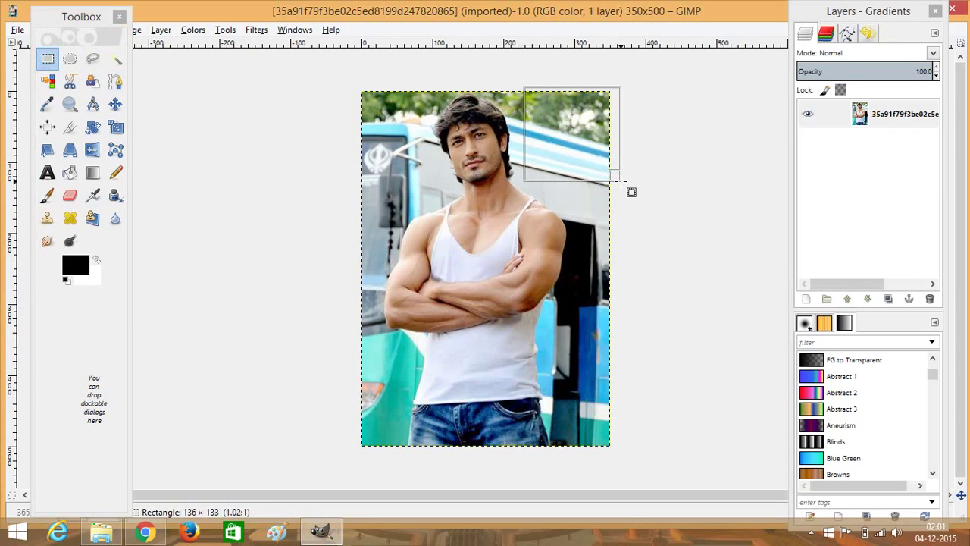
Add an alpha channel to the photo's layer
right_click(559, 123)
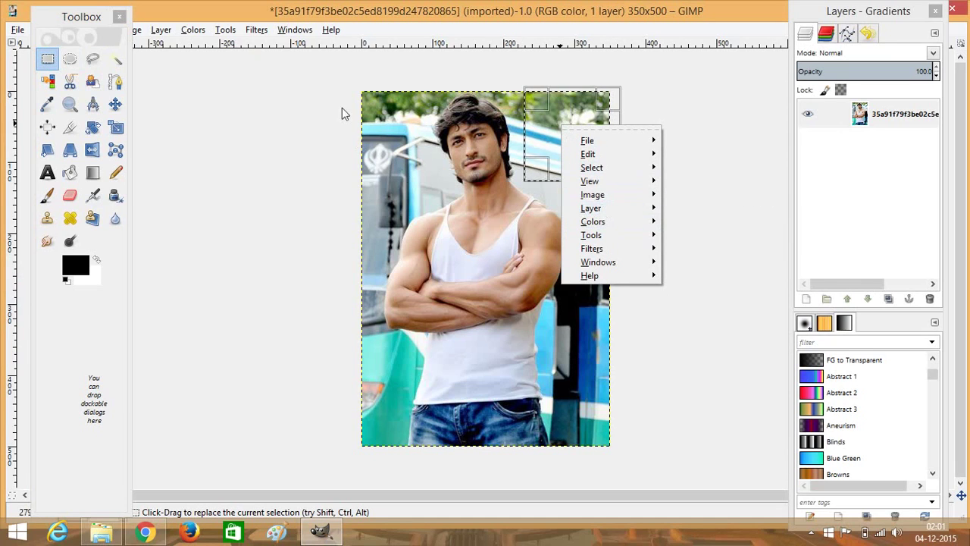
click(228, 122)
click(161, 30)
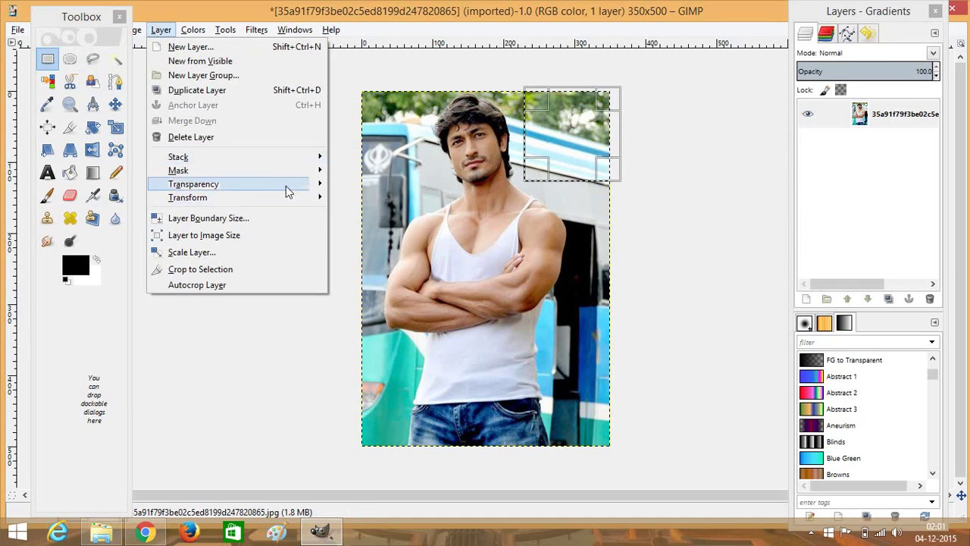
mouse_move(193, 184)
click(352, 186)
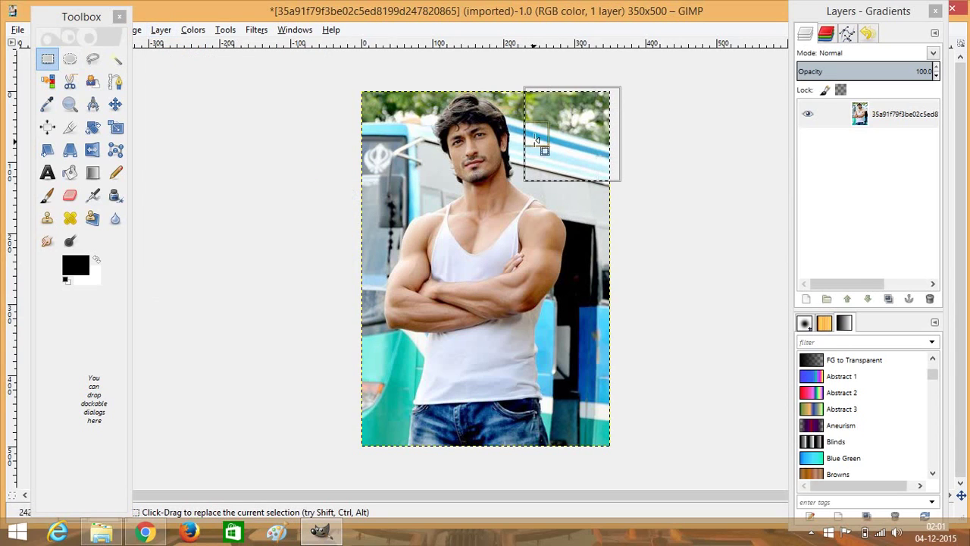
Cut the top-right, bottom-right and beside-the-arm background rectangles to transparency
right_click(566, 129)
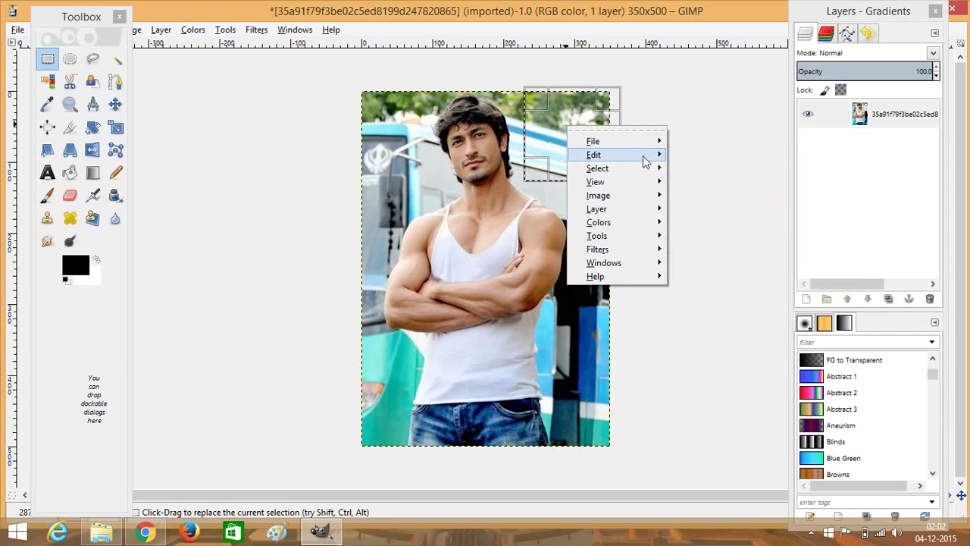
mouse_move(594, 155)
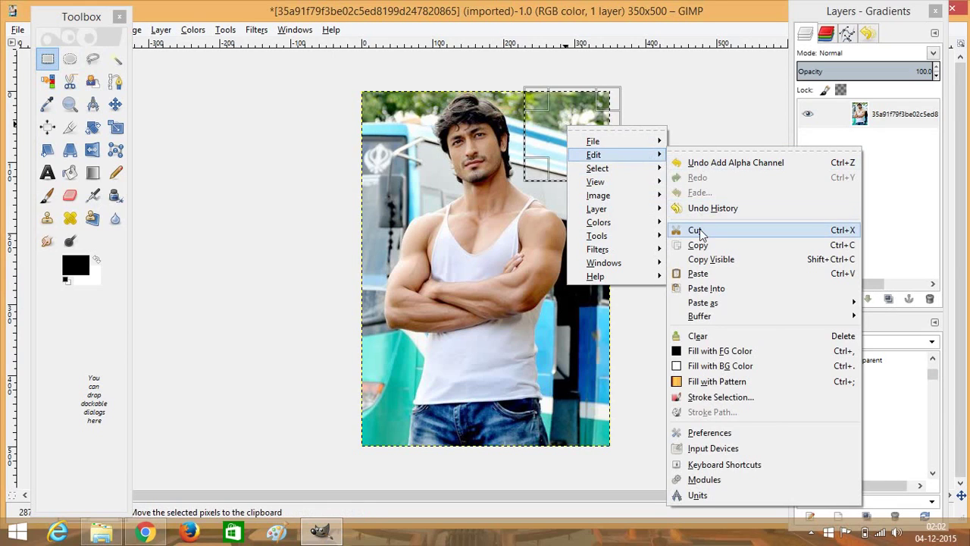
click(700, 233)
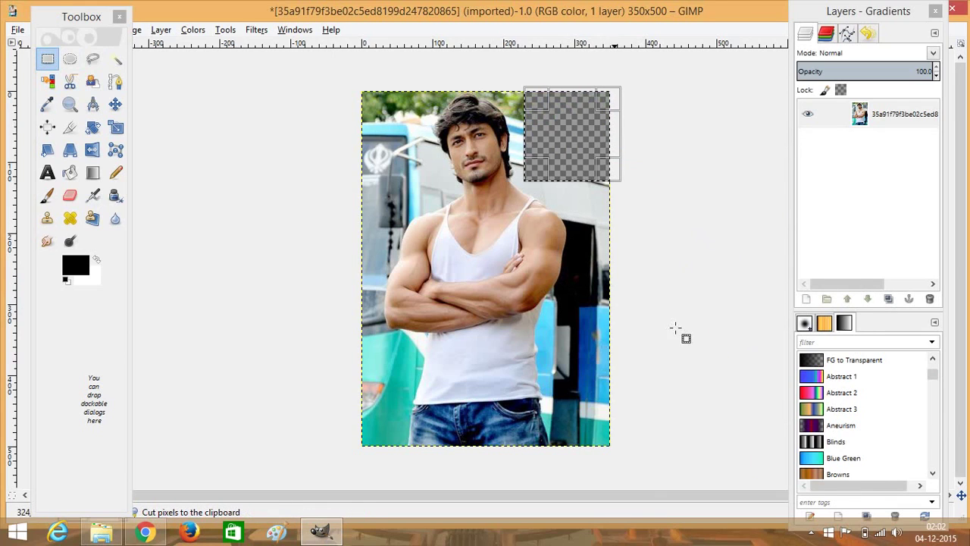
click(692, 265)
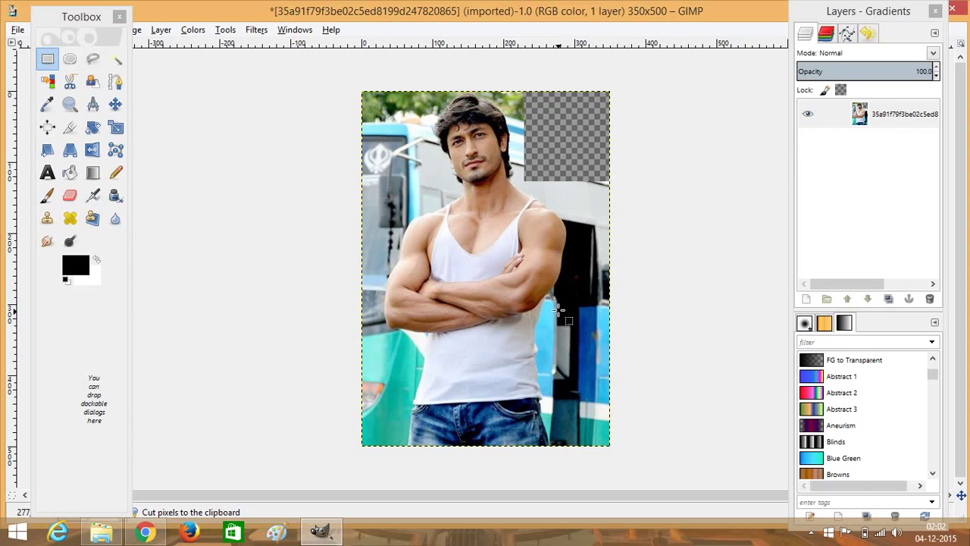
drag(557, 305, 650, 454)
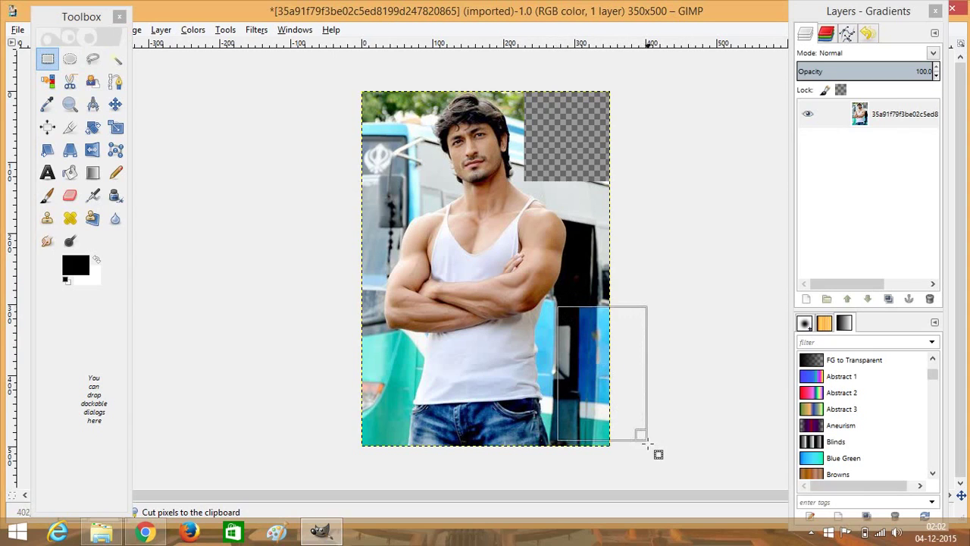
right_click(585, 340)
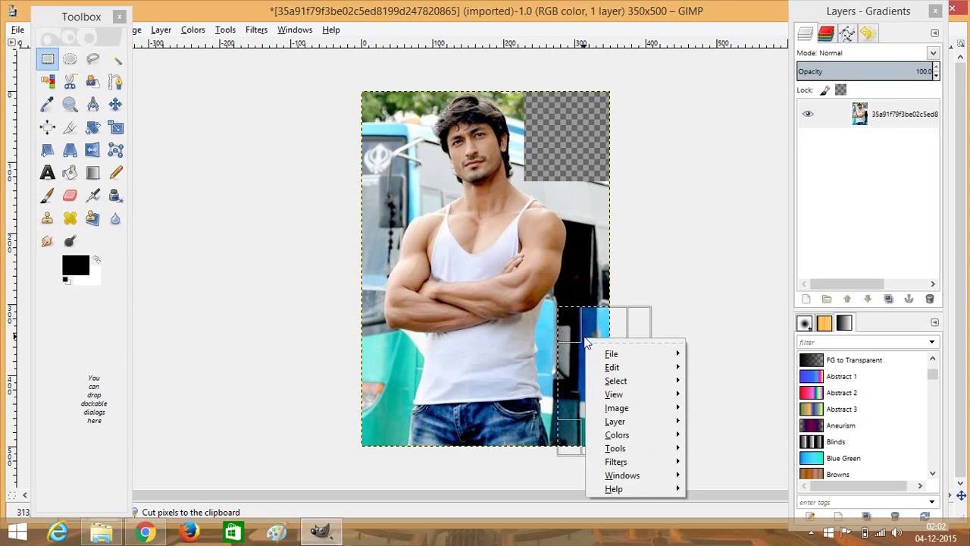
mouse_move(612, 367)
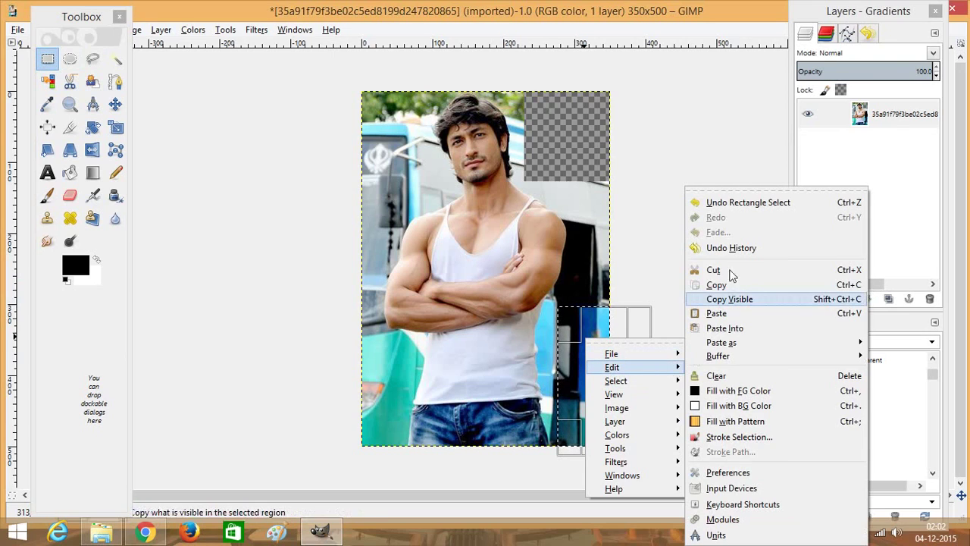
click(731, 271)
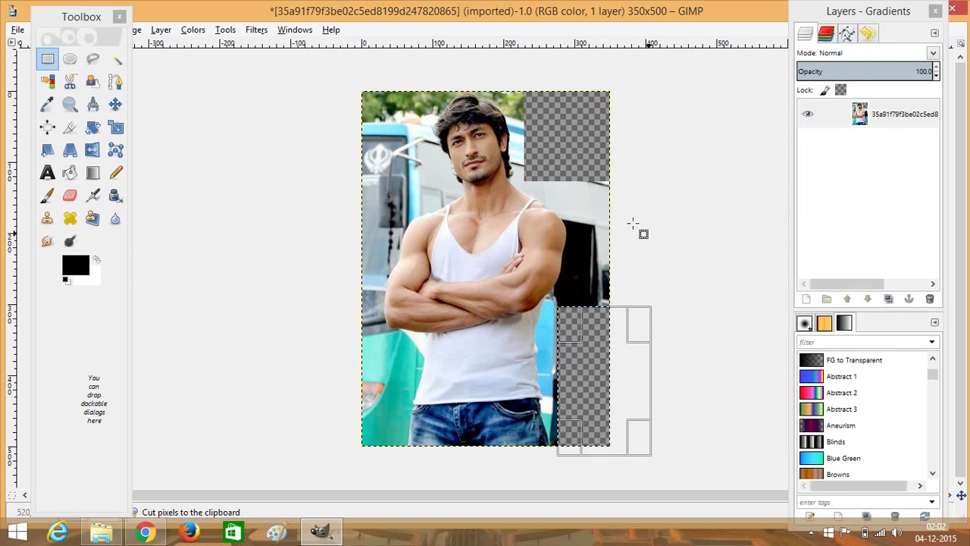
mouse_move(569, 172)
mouse_down()
mouse_move(603, 279)
mouse_move(643, 314)
mouse_up()
right_click(593, 234)
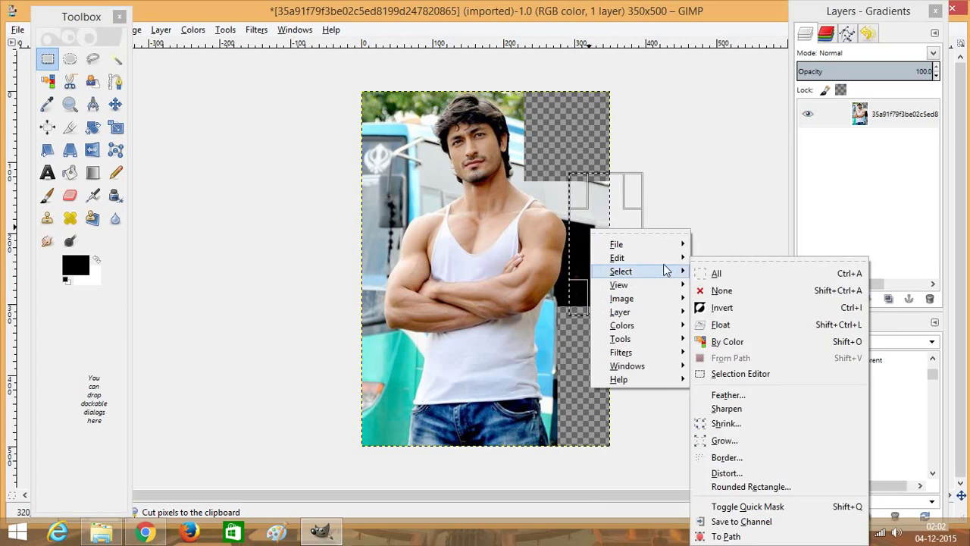
mouse_move(617, 258)
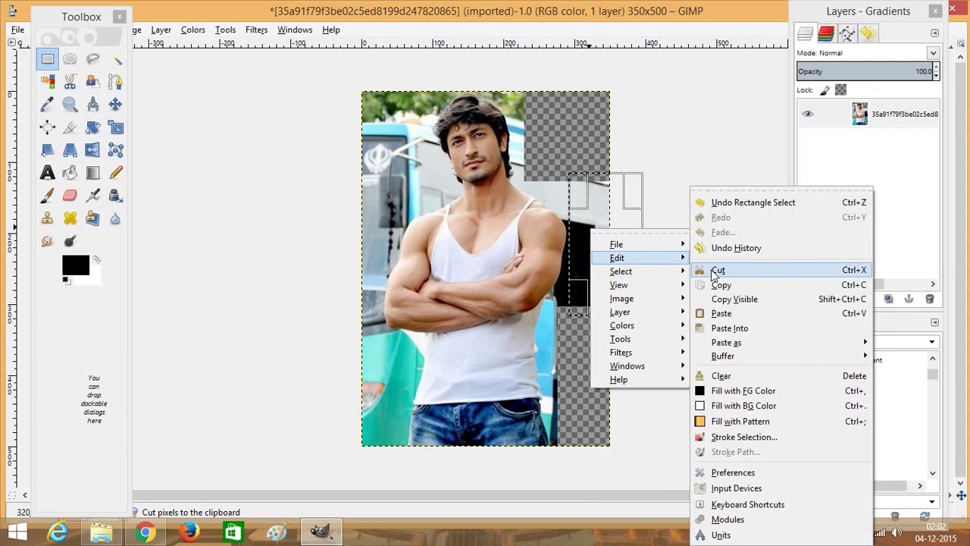
click(715, 270)
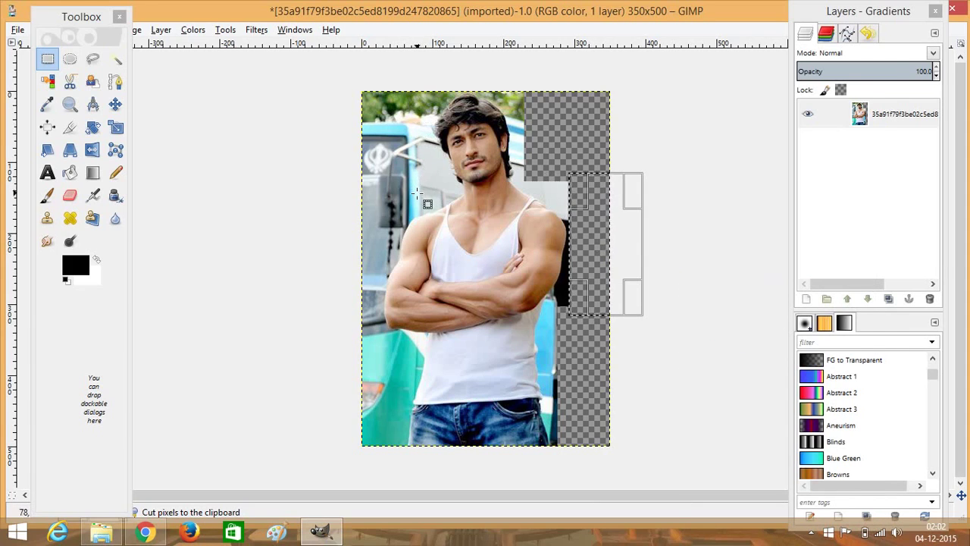
Cut away the top-left and lower-left background rectangles with Ctrl+X
mouse_move(417, 194)
mouse_down()
mouse_move(377, 88)
mouse_move(345, 73)
mouse_up()
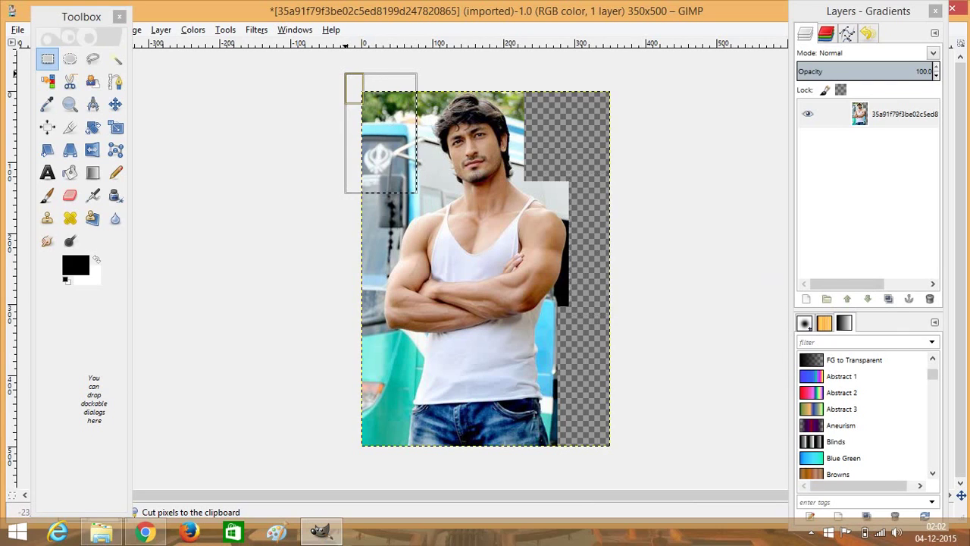
key(ctrl+x)
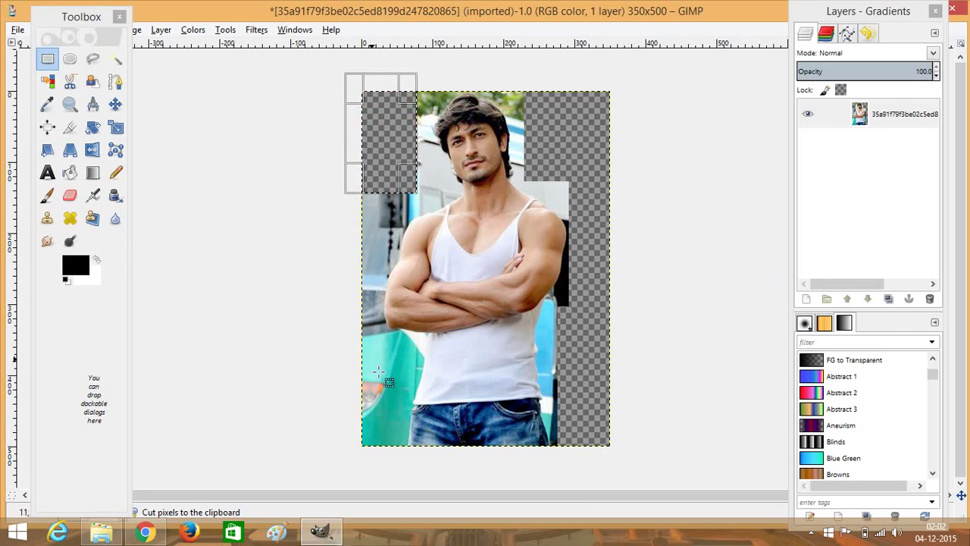
drag(390, 348, 331, 469)
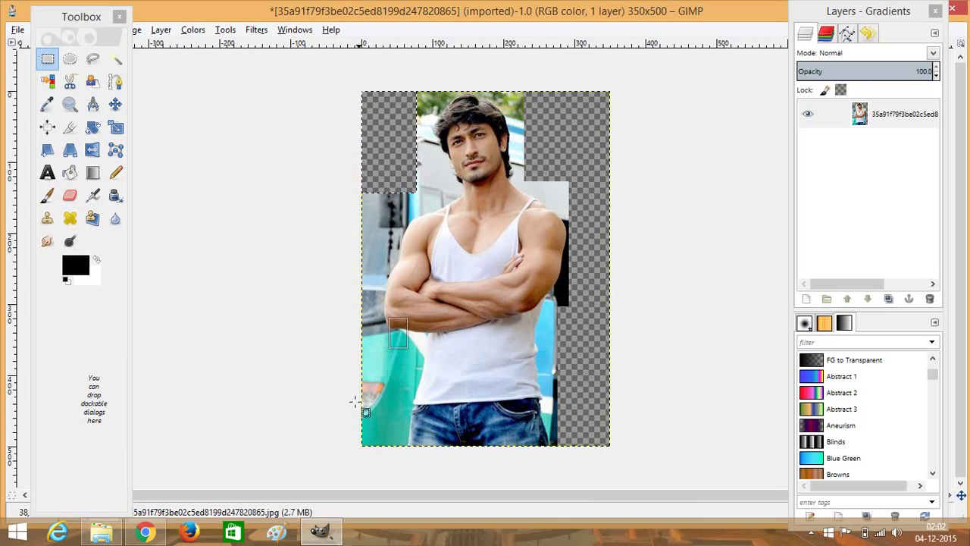
key(ctrl+x)
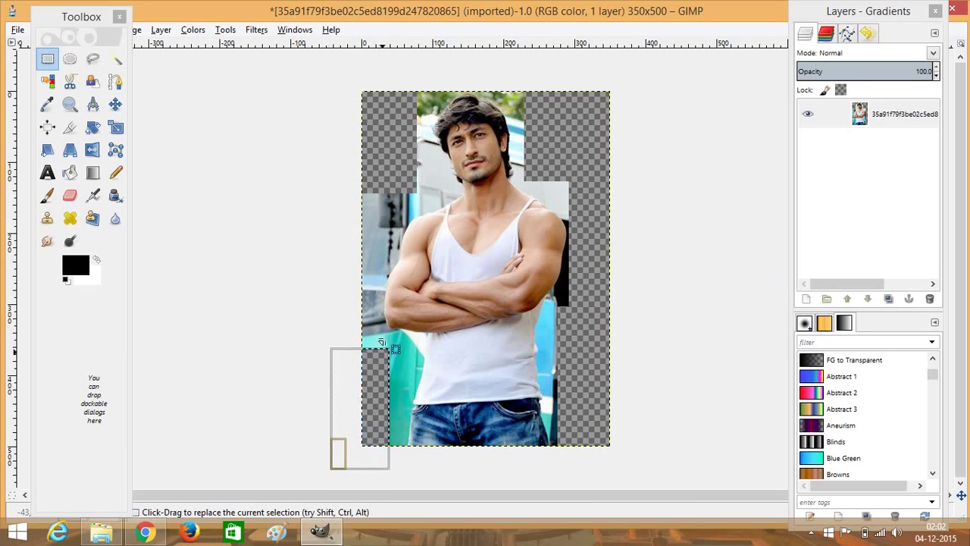
Delete the background strip left of the man's head, then deselect
drag(403, 362, 331, 334)
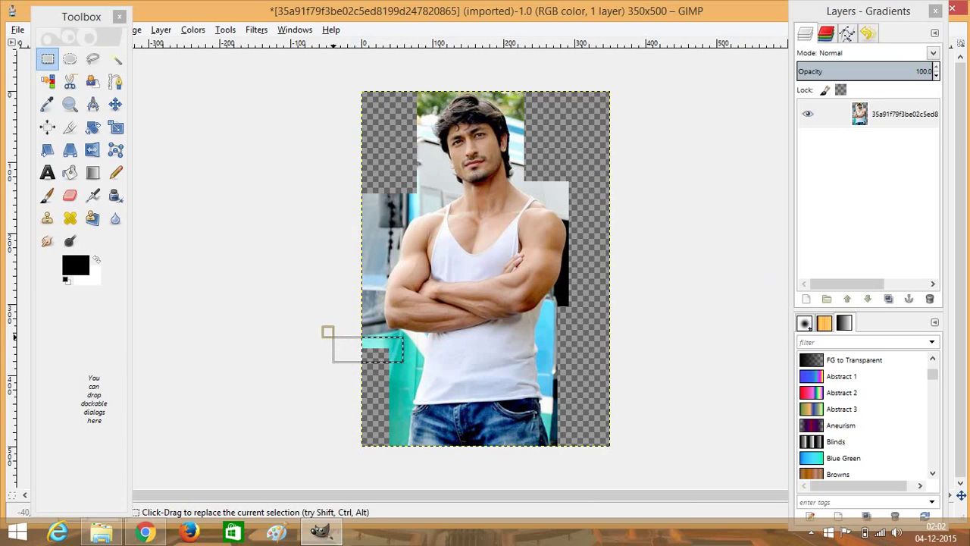
drag(377, 265, 351, 176)
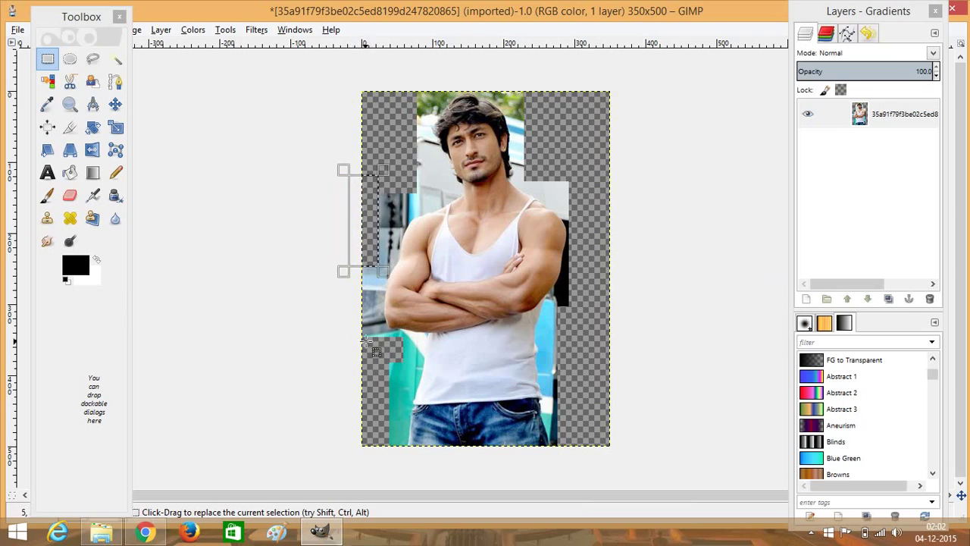
drag(379, 345, 350, 244)
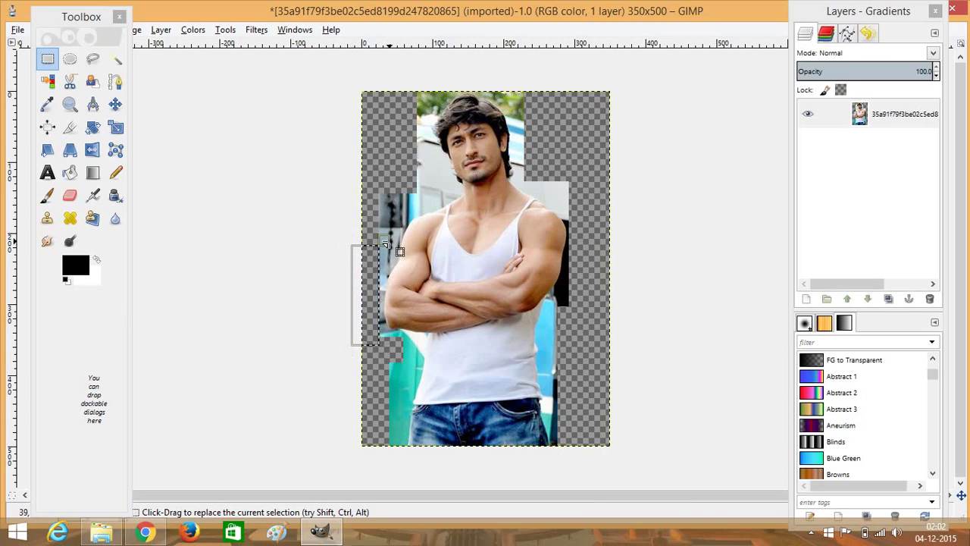
mouse_move(385, 244)
mouse_down()
mouse_move(357, 195)
mouse_move(387, 216)
mouse_move(370, 172)
mouse_up()
click(339, 200)
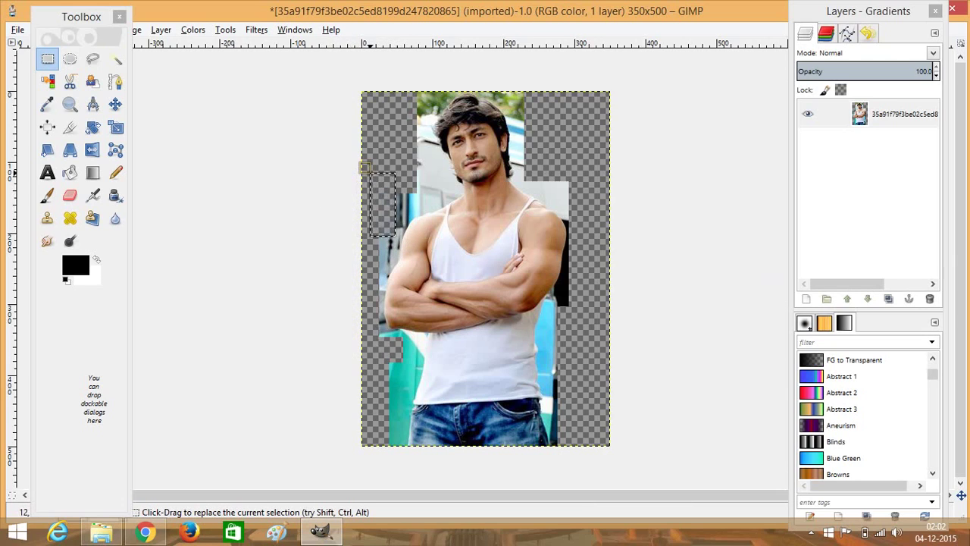
mouse_move(429, 188)
mouse_down()
mouse_move(402, 149)
mouse_move(392, 88)
mouse_up()
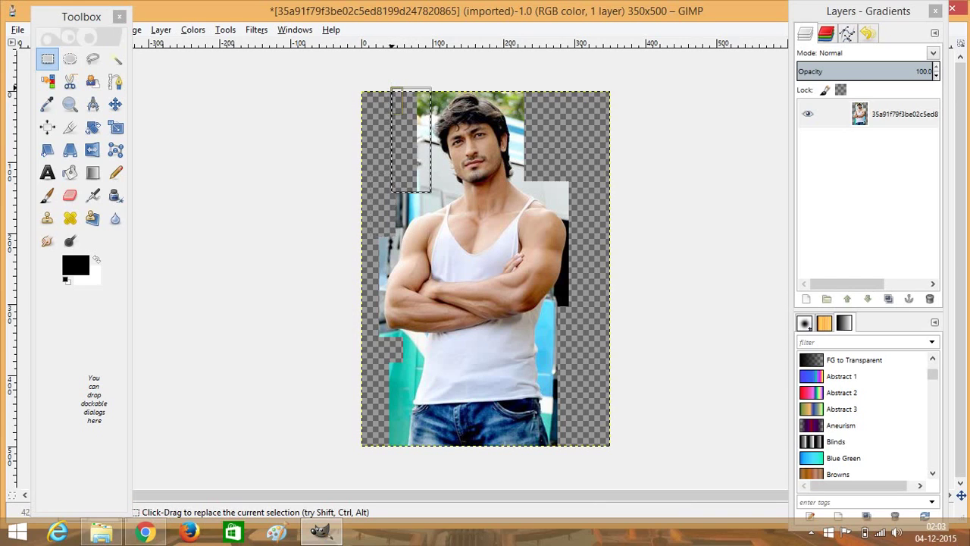
key(Delete)
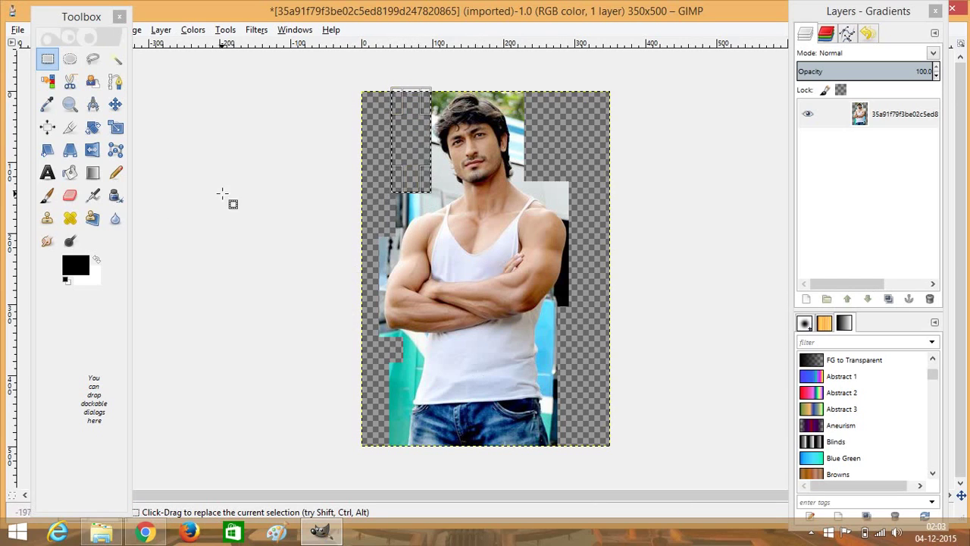
click(222, 194)
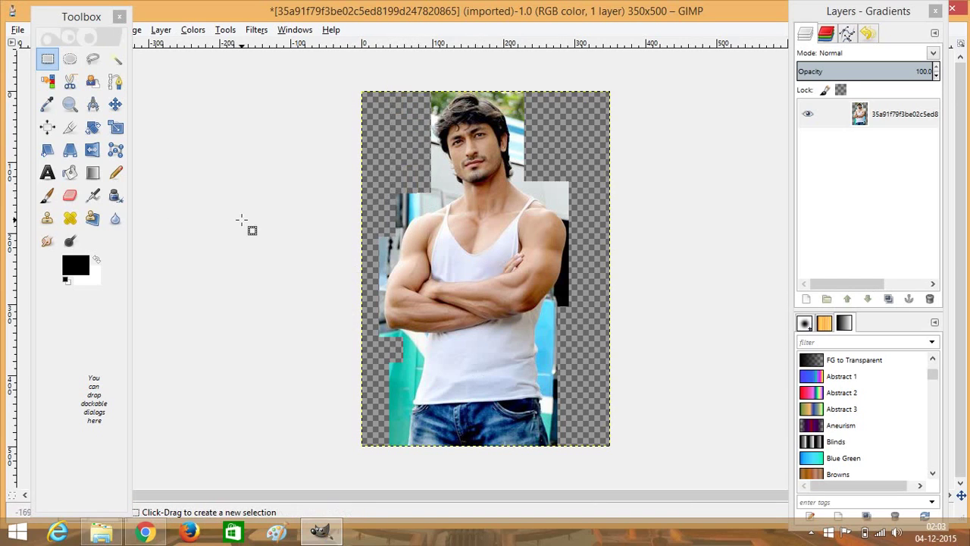
Switch to the Eraser and give it the '2. Hardness 100' brush
click(71, 197)
click(70, 196)
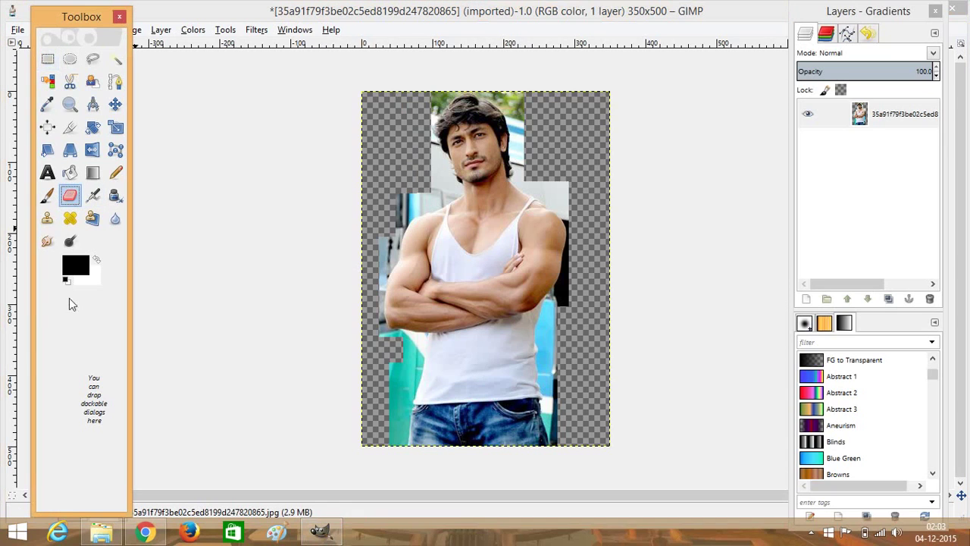
double_click(70, 197)
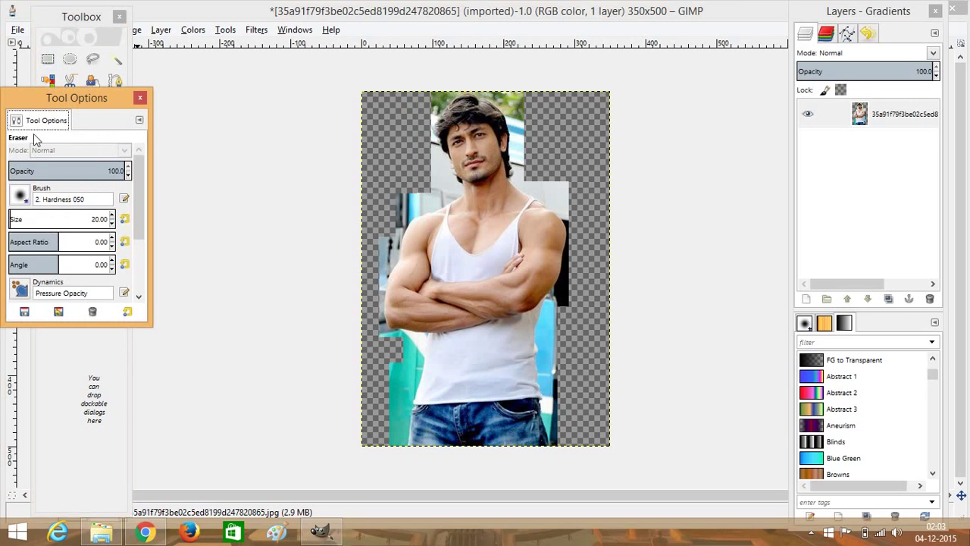
mouse_move(59, 102)
mouse_down()
mouse_move(97, 159)
mouse_move(74, 238)
mouse_up()
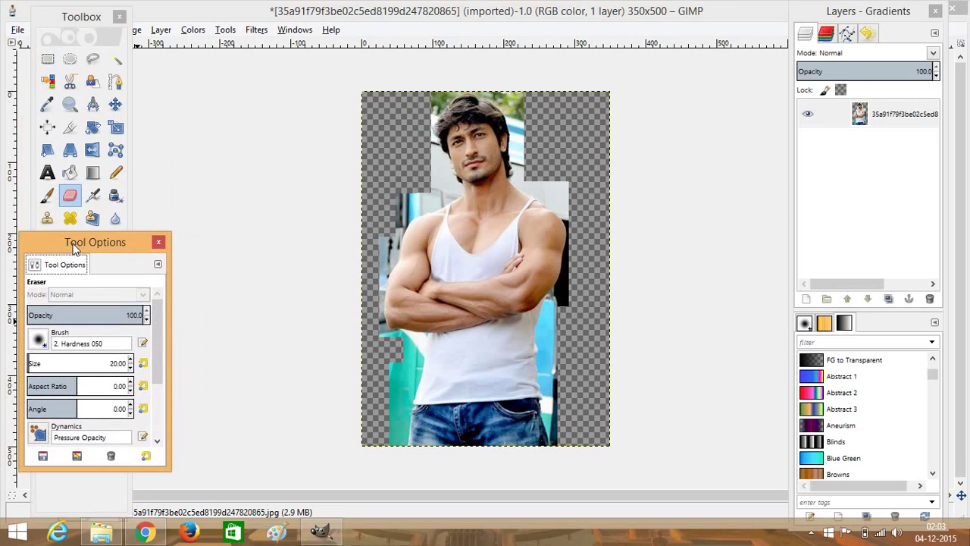
click(37, 328)
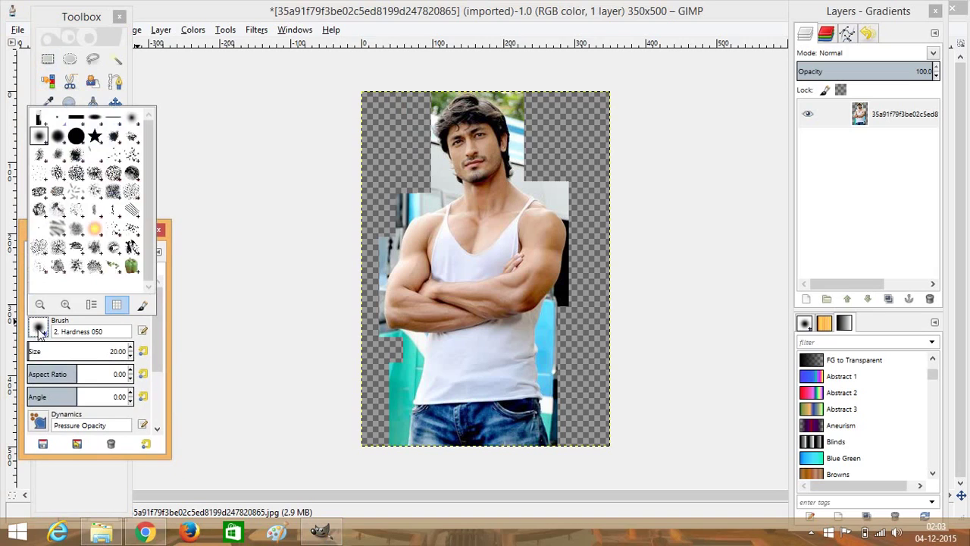
click(76, 114)
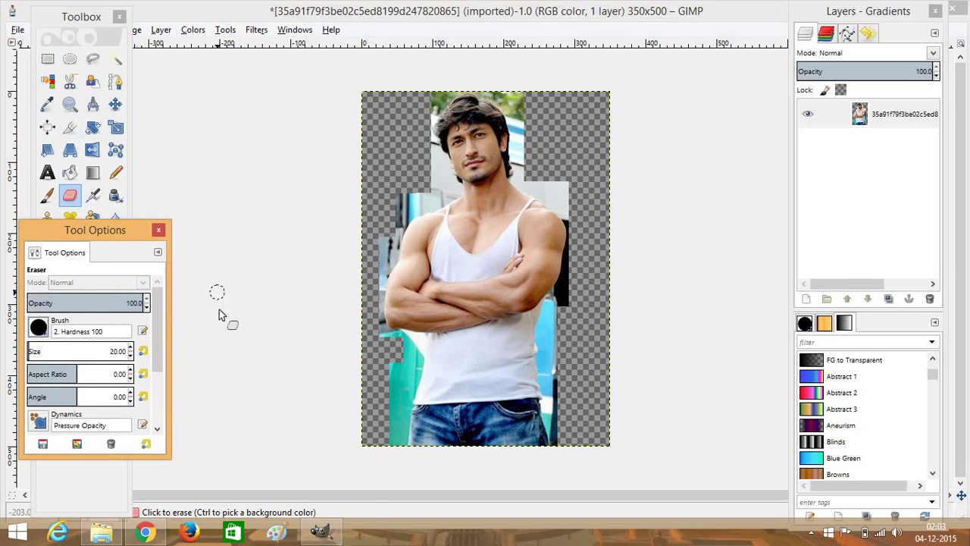
click(397, 360)
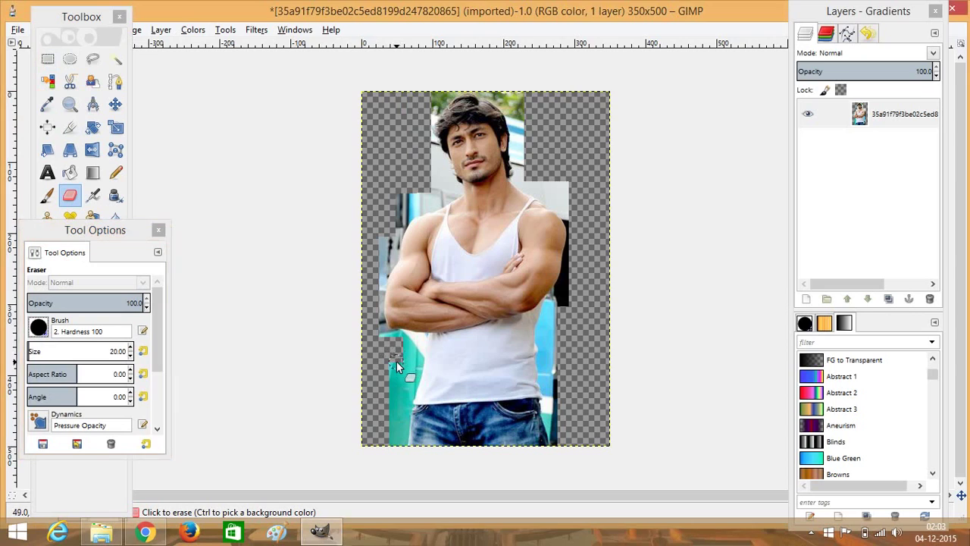
Erase background along the figure's left edge and beside the neck and shoulder
click(392, 443)
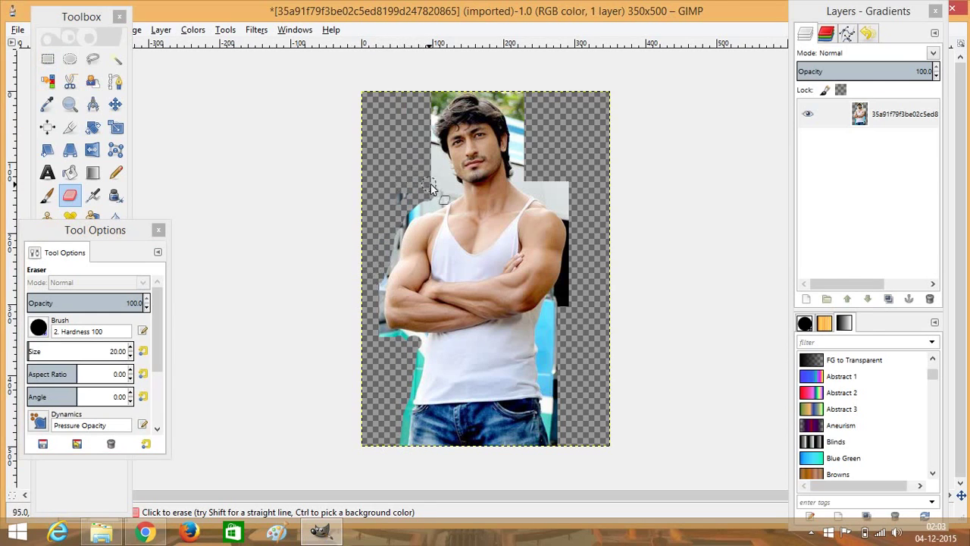
mouse_move(438, 177)
mouse_down()
mouse_move(425, 191)
mouse_move(399, 192)
mouse_up()
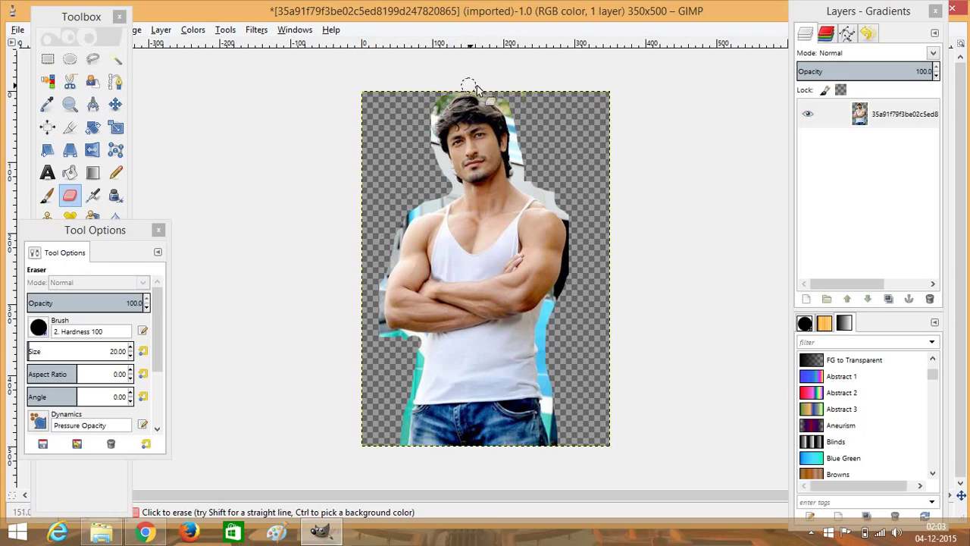
Erase the background patch beside the neck and reduce the eraser size to 9
ctrl+scroll(568, 121, up, 1)
ctrl+scroll(568, 120, up, 1)
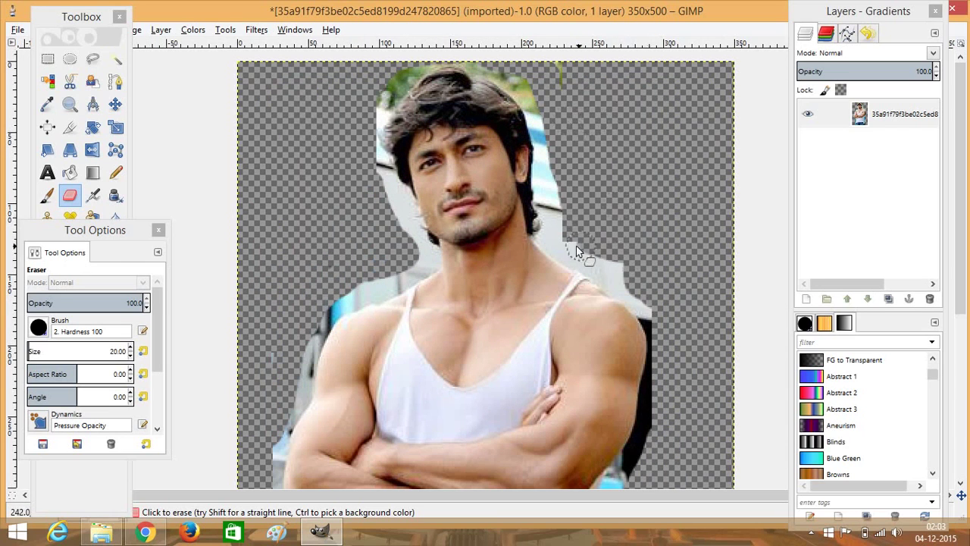
drag(558, 236, 568, 216)
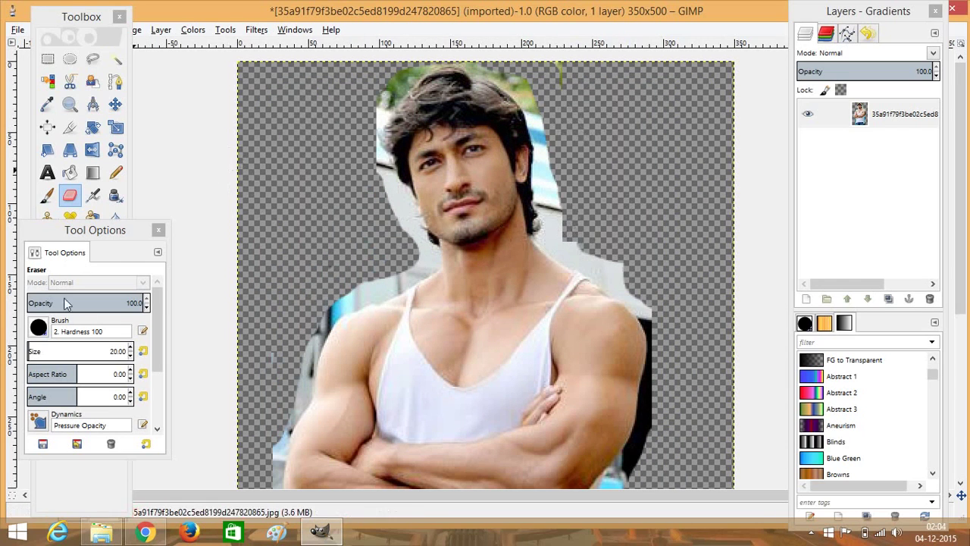
click(130, 354)
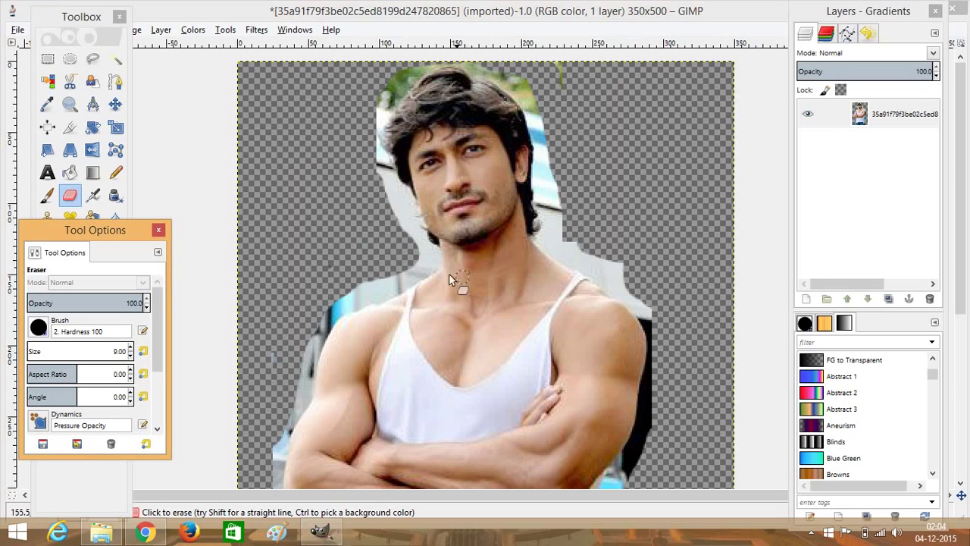
Erase leftover background beside the neck, left of the hair and face, and along the left shoulder
mouse_move(540, 244)
mouse_down()
mouse_move(554, 245)
mouse_move(545, 244)
mouse_up()
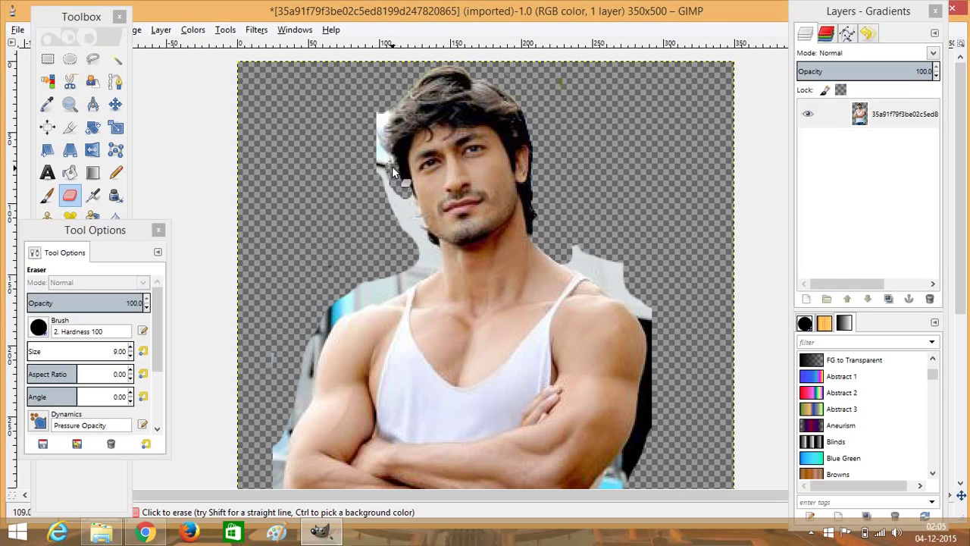
drag(388, 106, 379, 174)
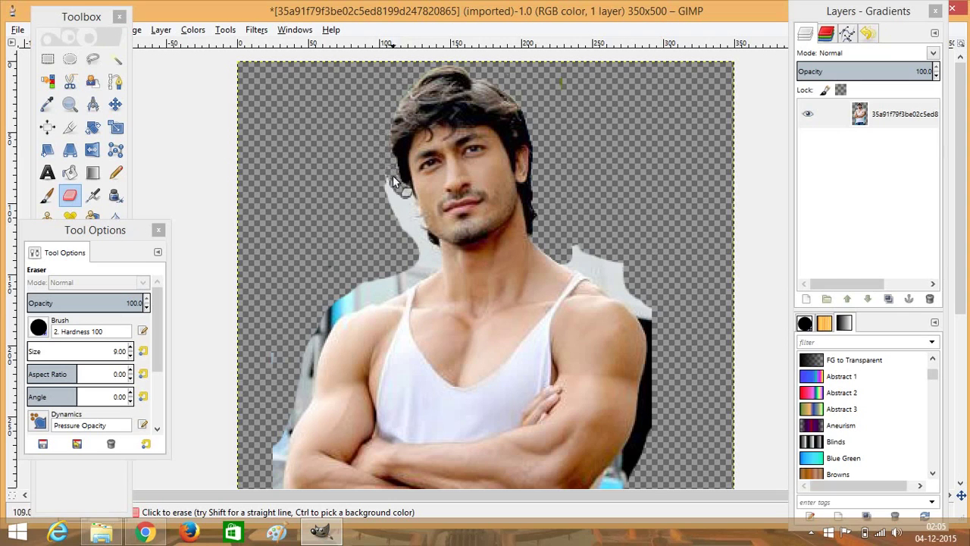
mouse_move(392, 179)
mouse_down()
mouse_move(396, 213)
mouse_move(407, 212)
mouse_up()
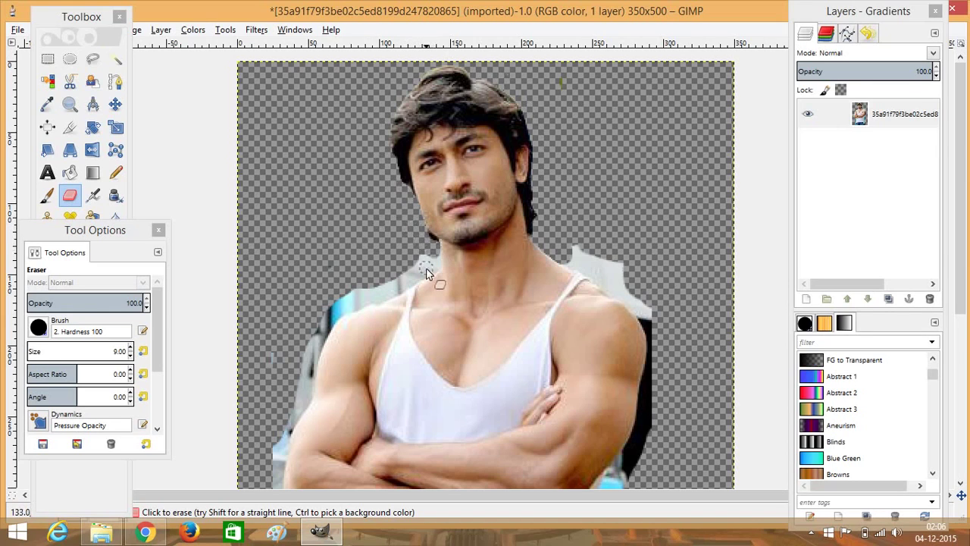
drag(430, 268, 373, 284)
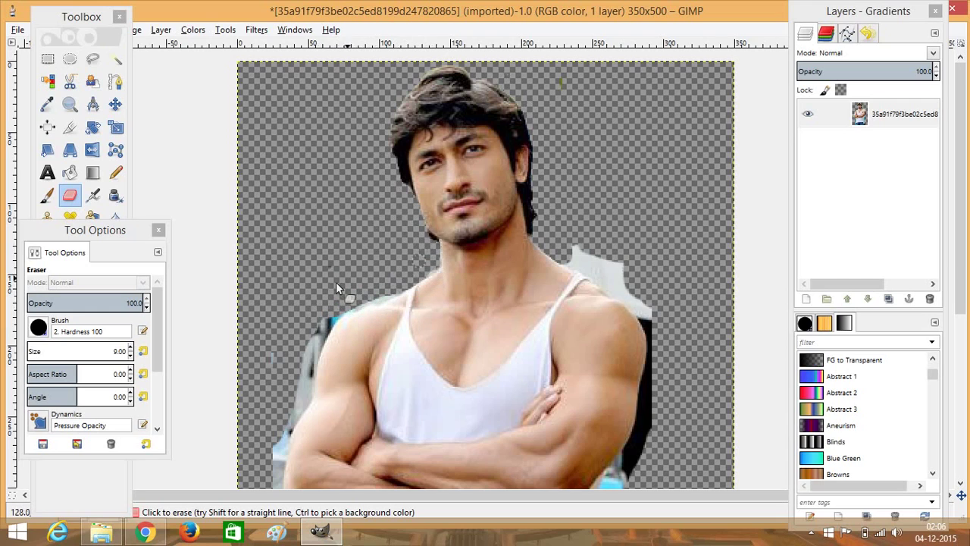
drag(341, 316, 301, 370)
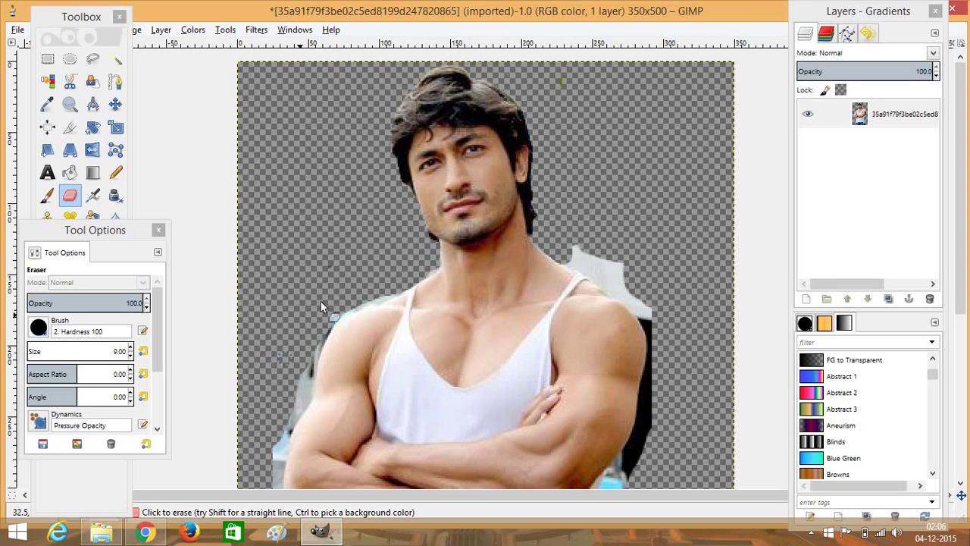
drag(323, 330, 372, 303)
Erase the grey and dark remnants around the right shoulder and right arm
mouse_move(570, 261)
mouse_down()
mouse_move(595, 282)
mouse_move(609, 279)
mouse_move(599, 270)
mouse_up()
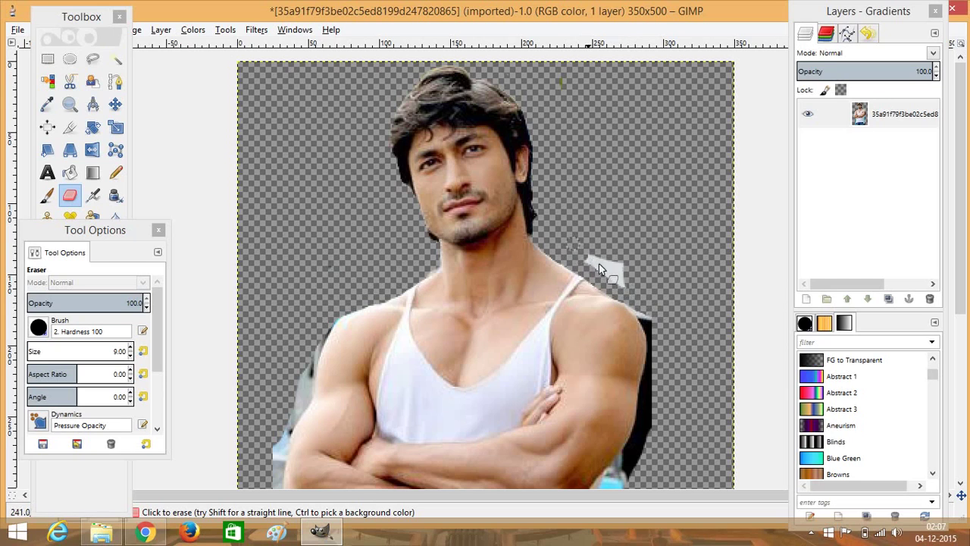
scroll(645, 264, down, 5)
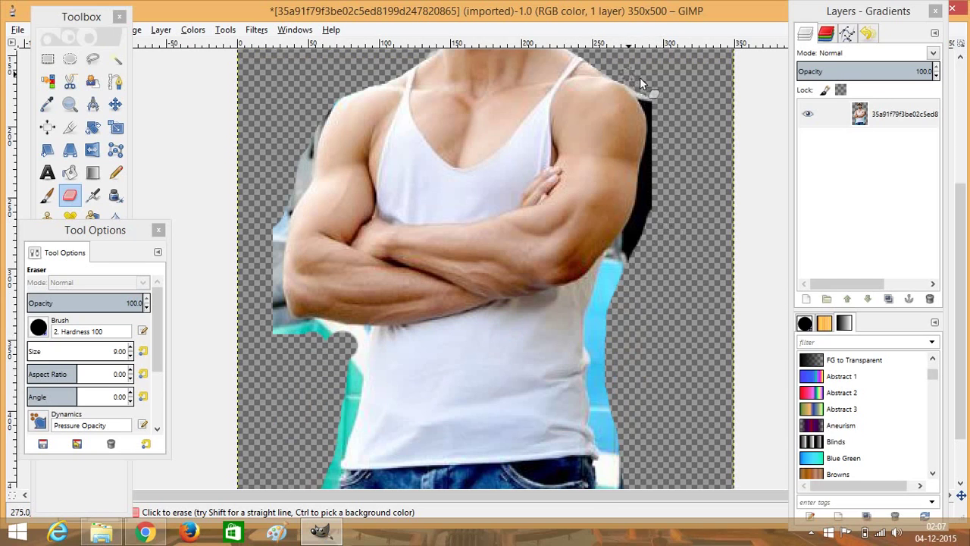
drag(634, 86, 654, 142)
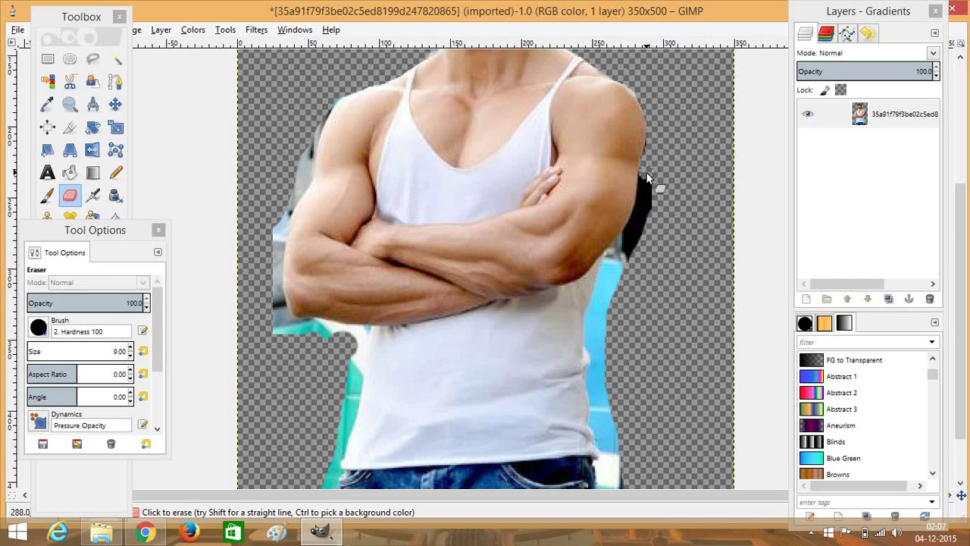
mouse_move(659, 179)
mouse_down()
mouse_move(645, 228)
mouse_move(662, 139)
mouse_up()
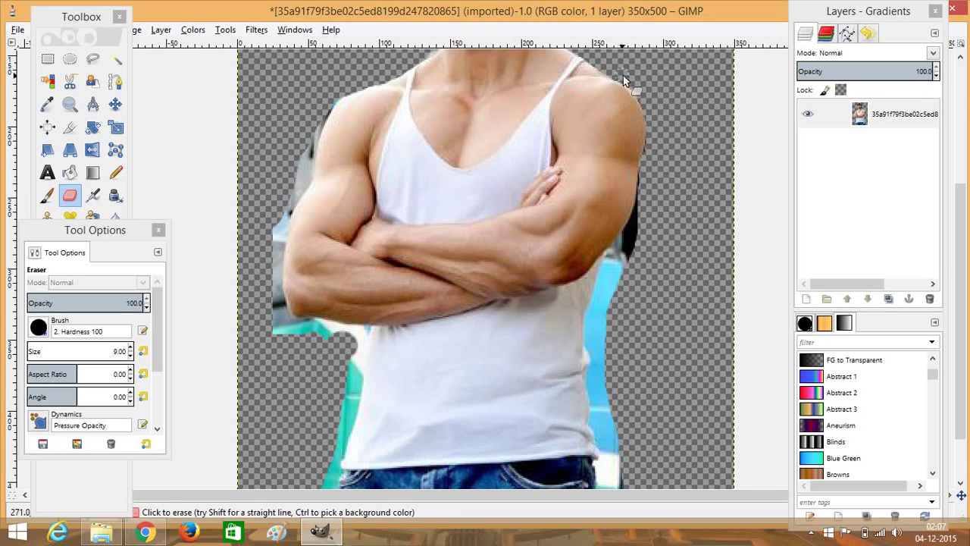
mouse_move(638, 89)
mouse_down()
mouse_move(649, 113)
mouse_move(643, 206)
mouse_move(603, 281)
mouse_move(589, 339)
mouse_move(601, 472)
mouse_move(604, 322)
mouse_move(636, 226)
mouse_move(597, 298)
mouse_up()
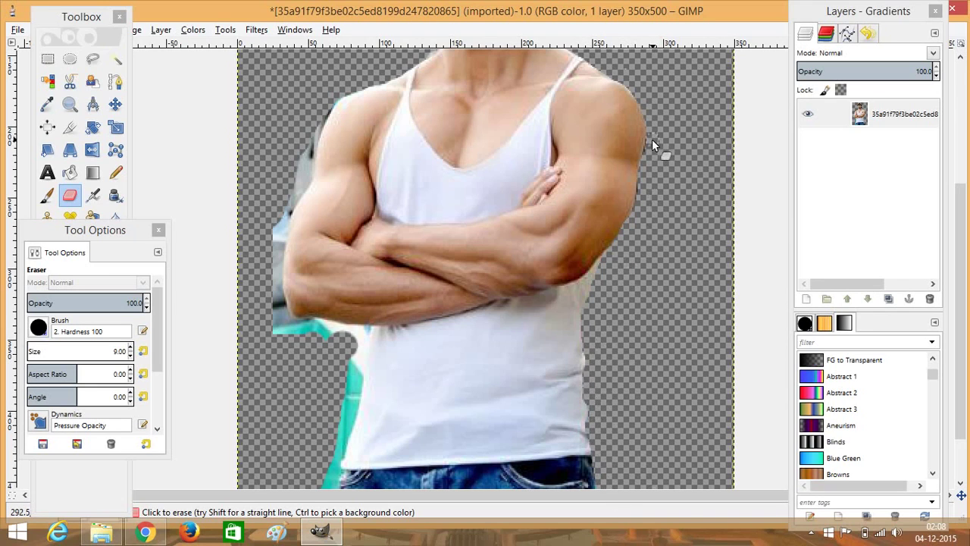
scroll(652, 224, up, 5)
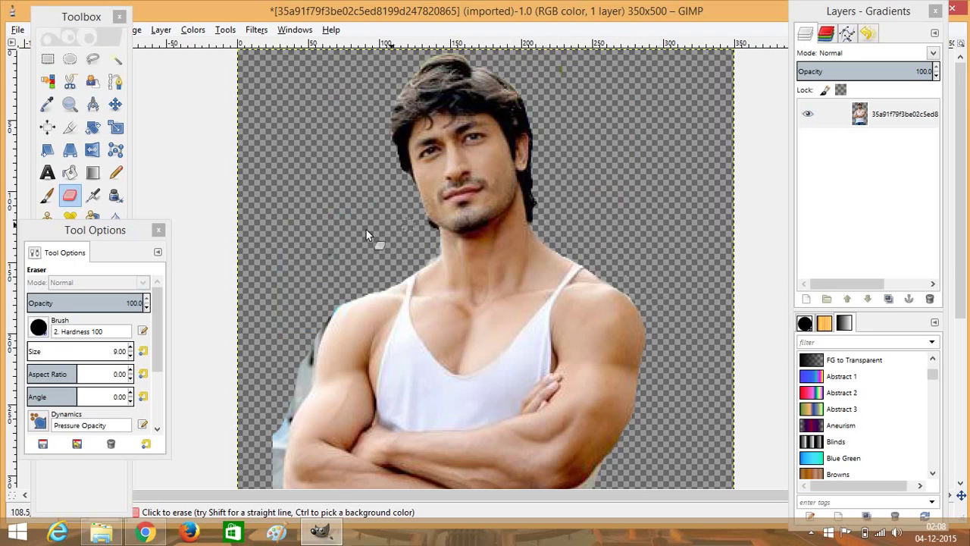
Erase the teal and grey fringe along the left shoulder, arm and lower forearm
scroll(313, 249, down, 3)
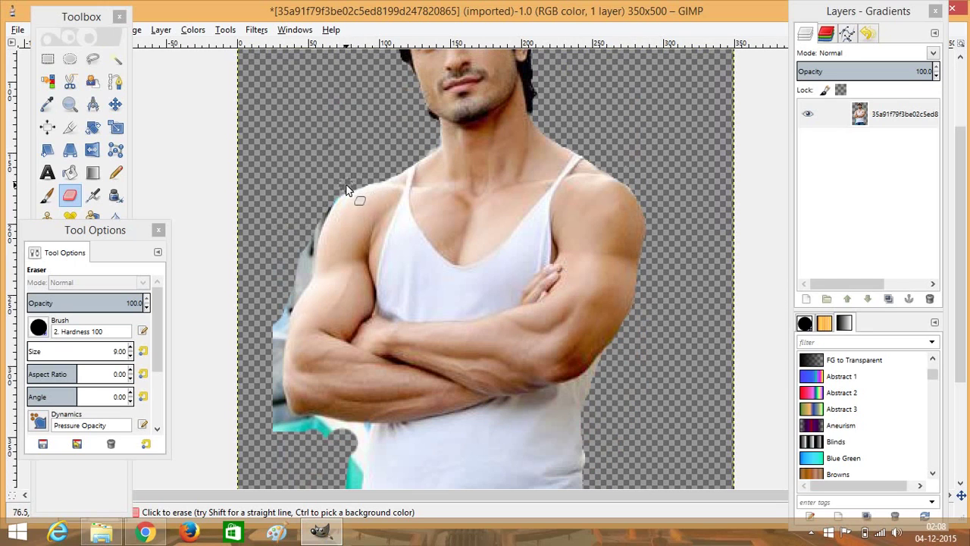
drag(339, 195, 284, 316)
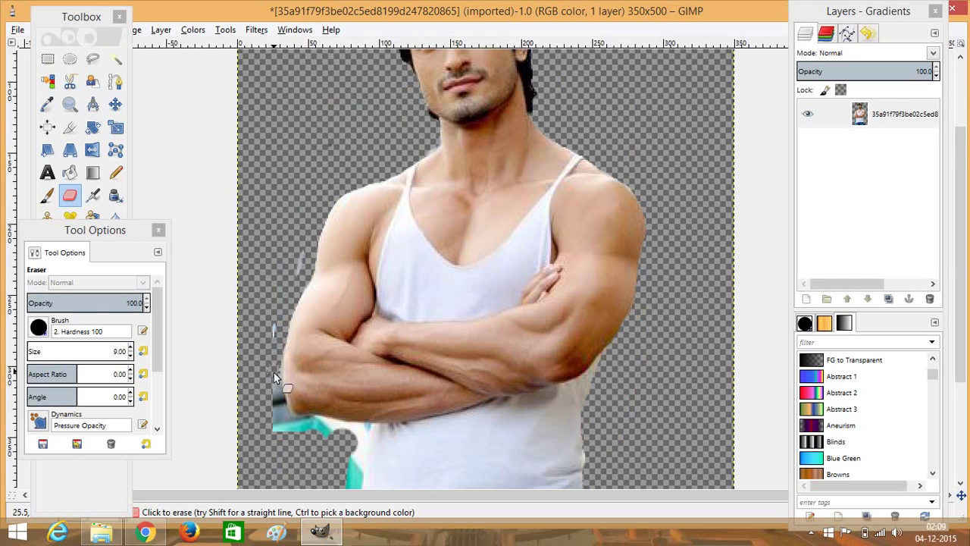
drag(301, 245, 274, 328)
mouse_move(275, 386)
mouse_down()
mouse_move(292, 428)
mouse_move(317, 423)
mouse_up()
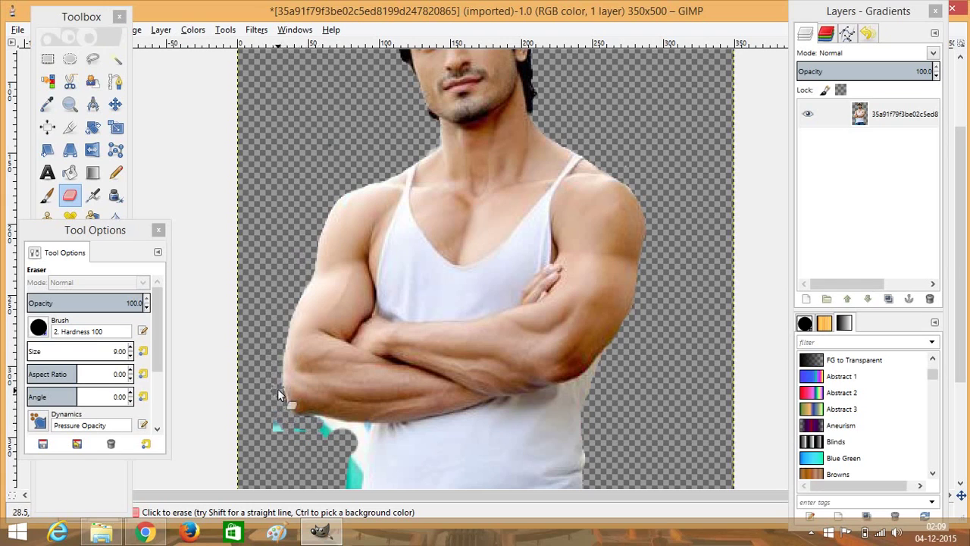
drag(278, 388, 298, 429)
drag(274, 366, 288, 417)
Erase the teal fringe along the vest's left edge and at both edges of the jeans
scroll(263, 220, down, 5)
mouse_move(366, 268)
mouse_down()
mouse_move(330, 451)
mouse_move(313, 464)
mouse_up()
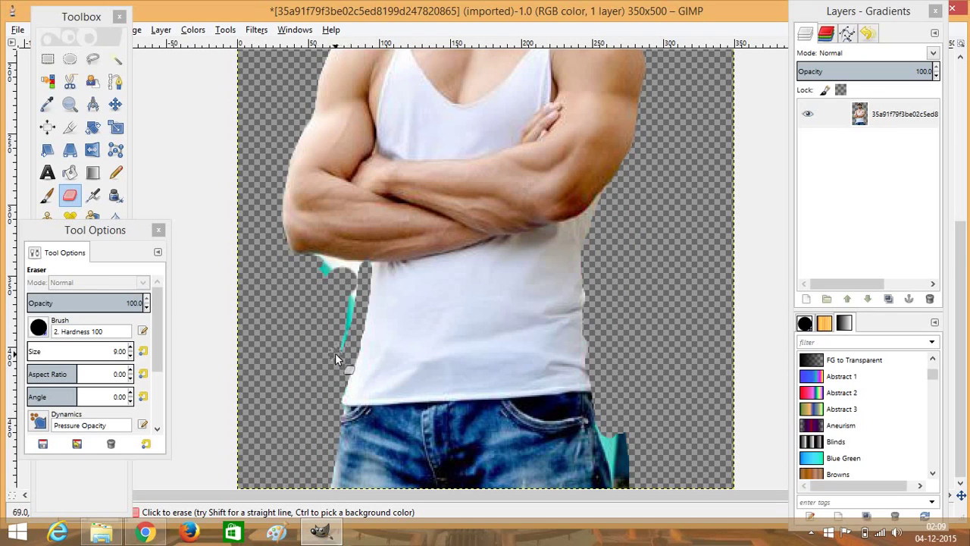
mouse_move(335, 353)
mouse_down()
mouse_move(355, 272)
mouse_move(329, 263)
mouse_move(359, 272)
mouse_up()
drag(339, 407, 352, 421)
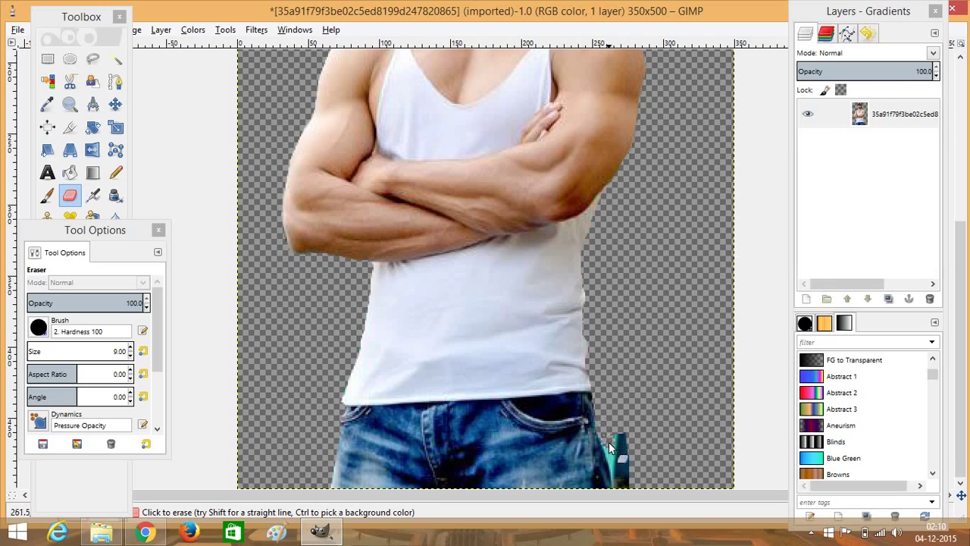
mouse_move(607, 444)
mouse_down()
mouse_move(618, 481)
mouse_move(625, 447)
mouse_up()
scroll(645, 364, up, 5)
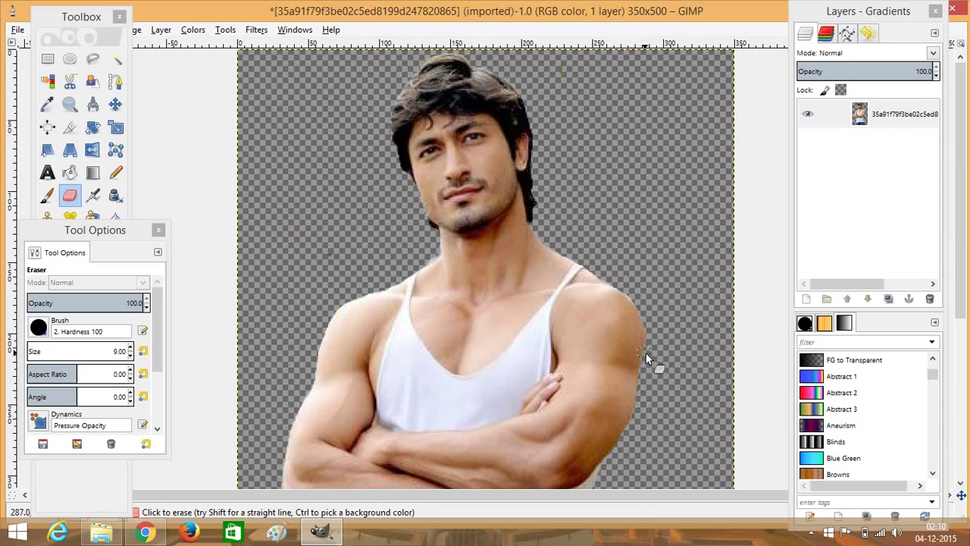
scroll(657, 273, down, 5)
Open Gym.jpg, convert it to sRGB, and move its window to the right
key(1)
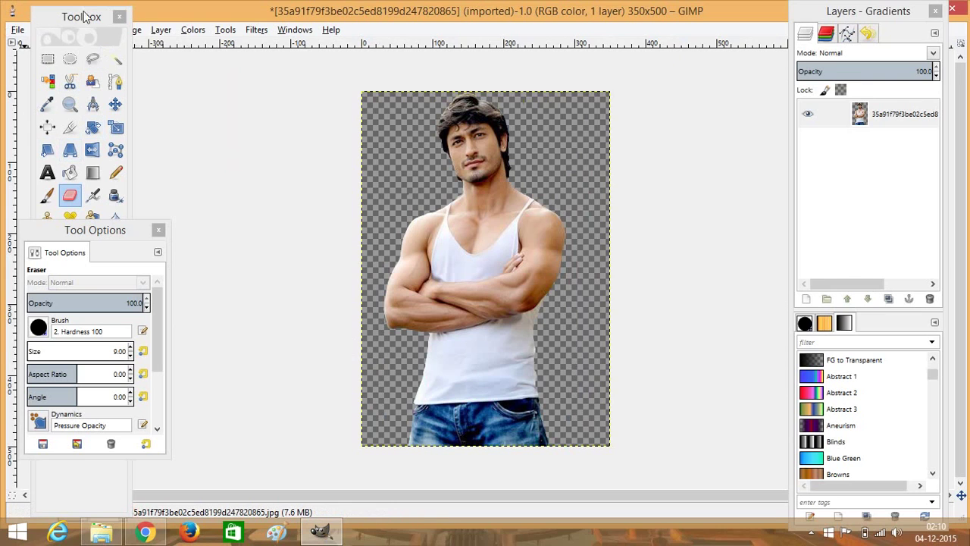
mouse_move(82, 19)
mouse_down()
mouse_move(93, 109)
mouse_move(54, 75)
mouse_up()
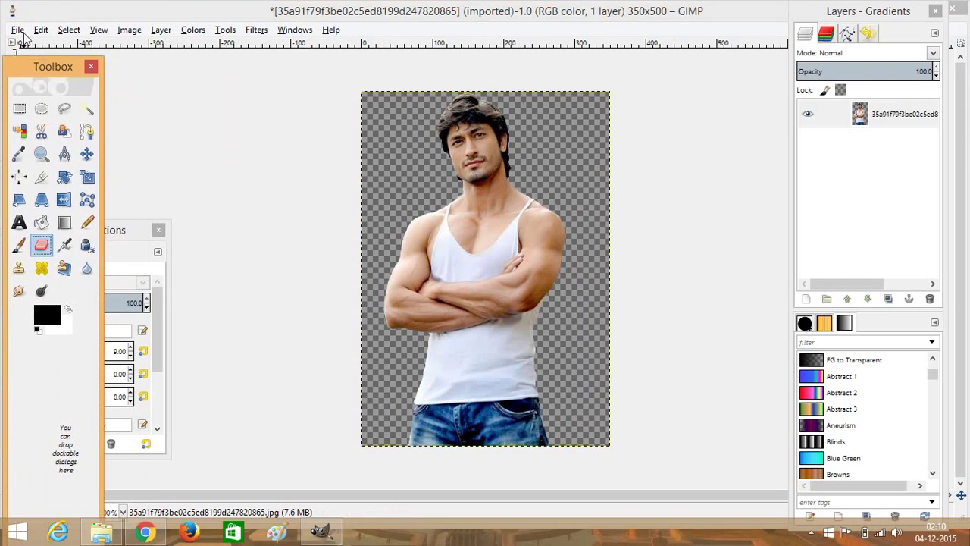
click(18, 32)
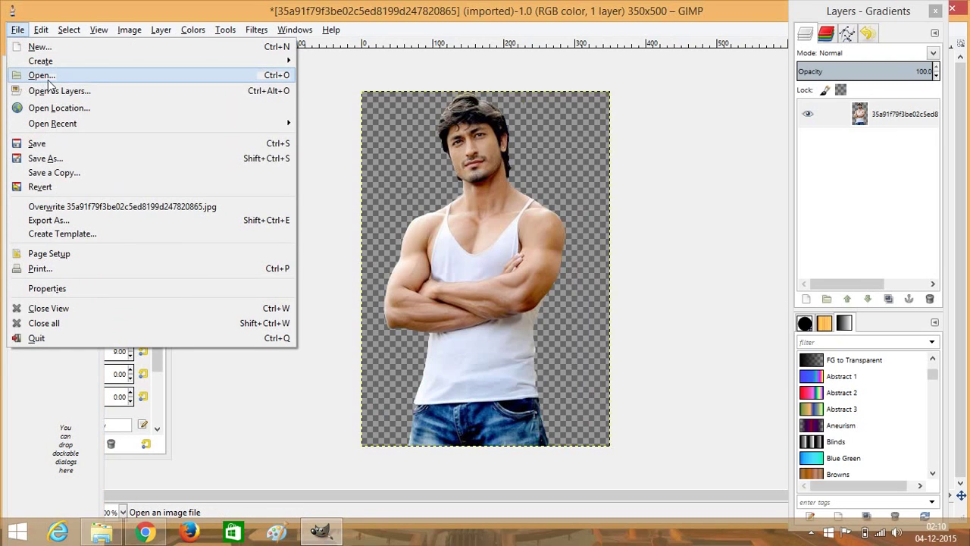
click(48, 79)
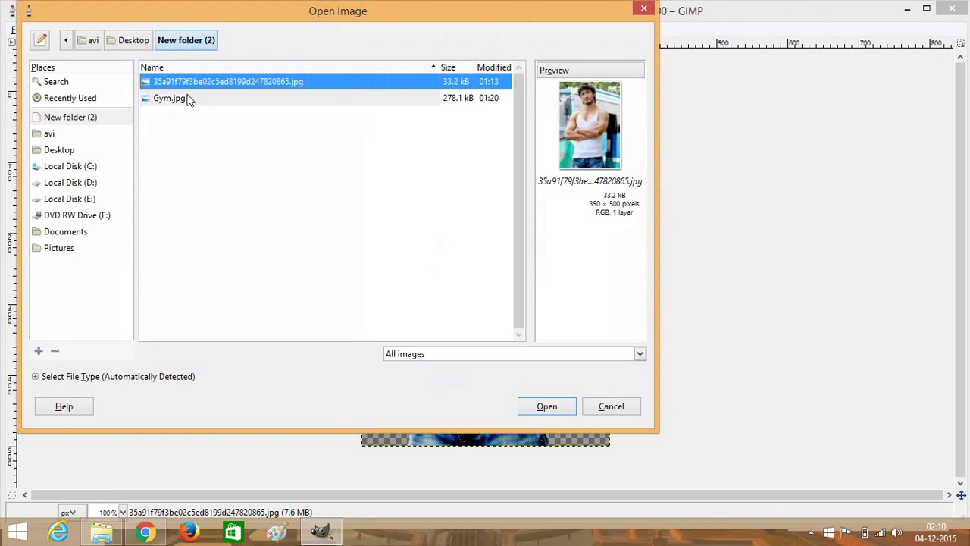
click(188, 100)
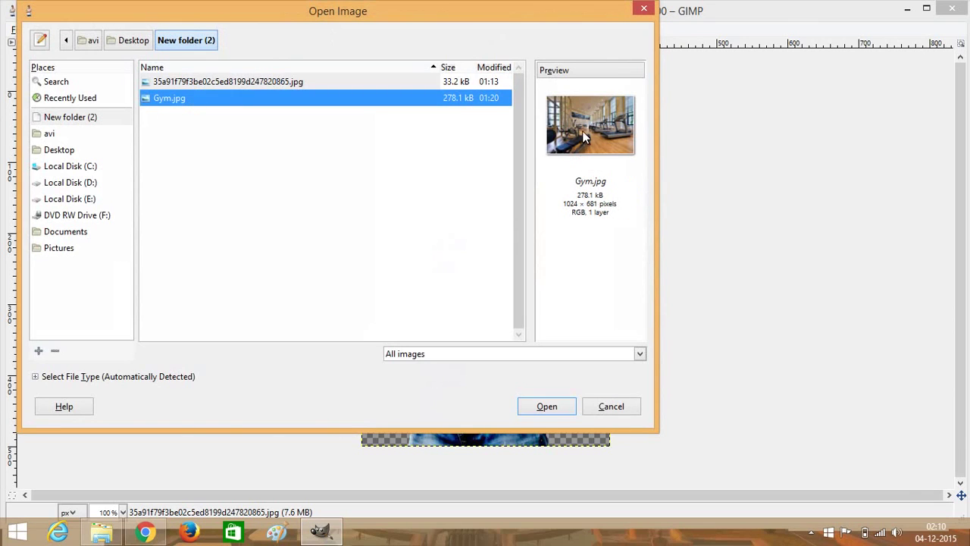
click(549, 409)
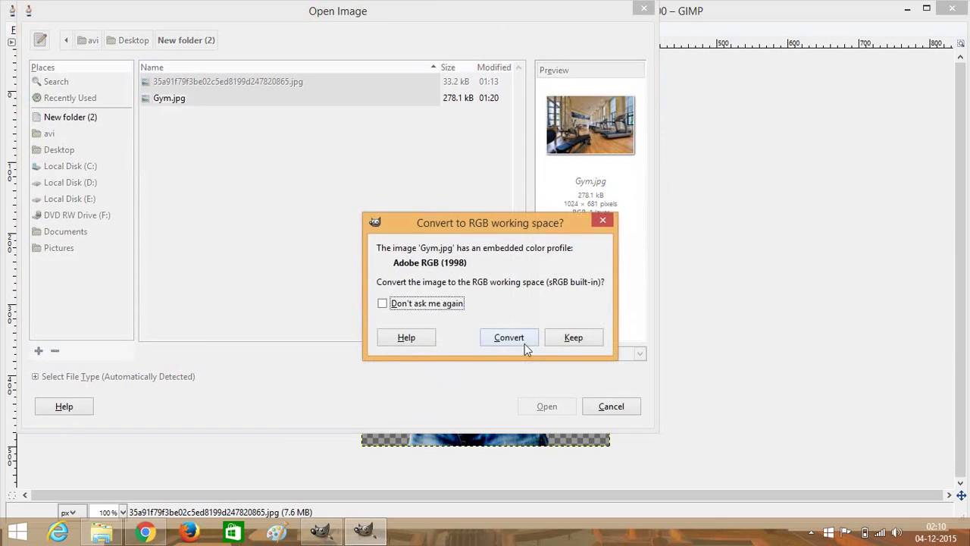
click(523, 343)
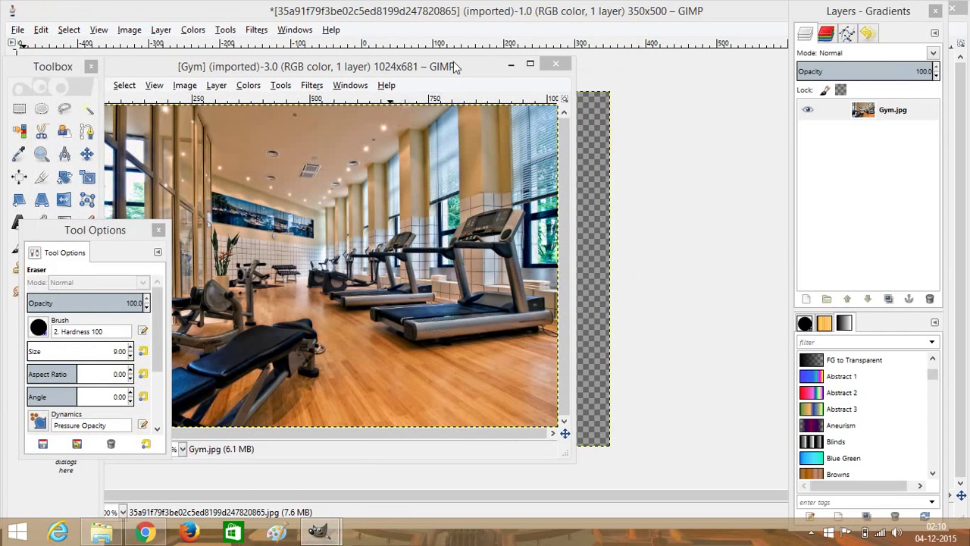
mouse_move(422, 66)
mouse_down()
mouse_move(576, 65)
mouse_move(397, 261)
mouse_up()
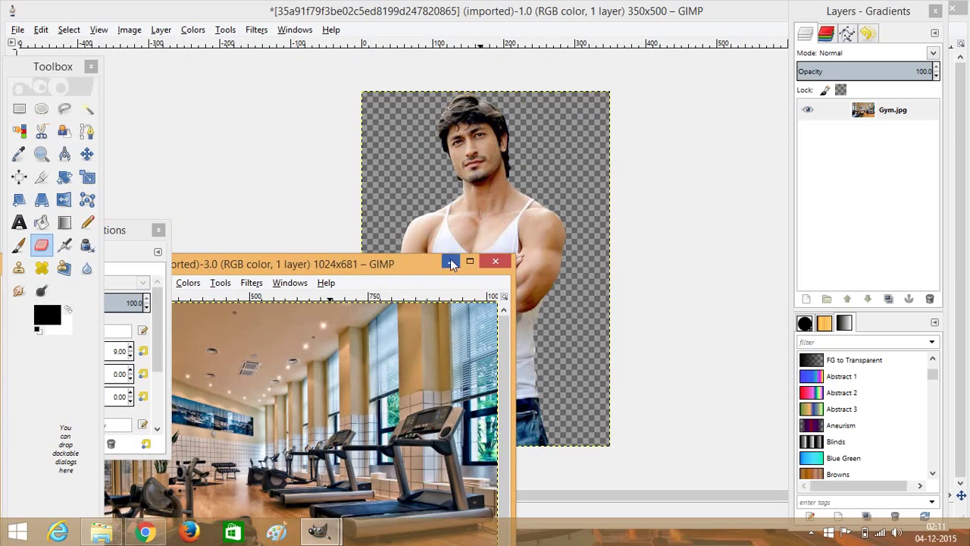
Select all of the cut-out man image, copy it, and bring Gym.jpg back to the front
click(649, 190)
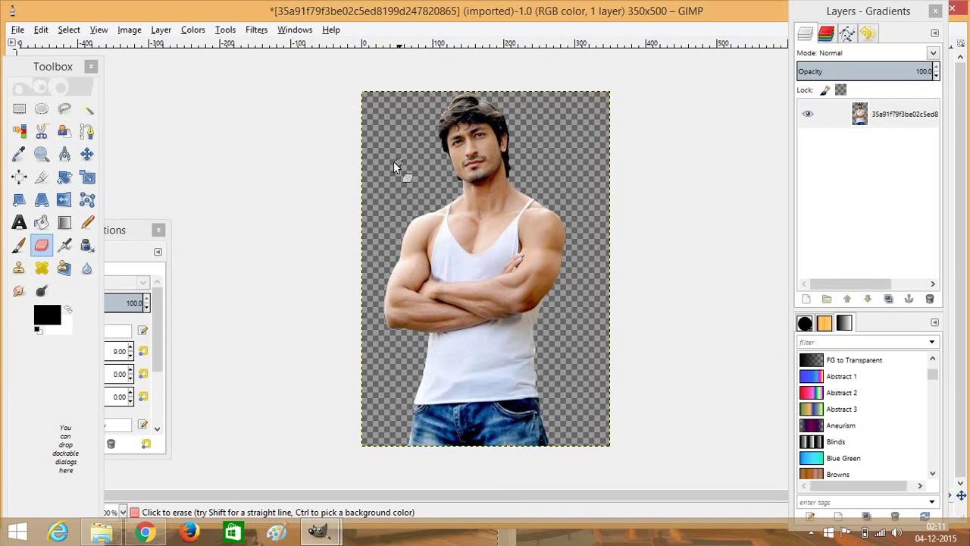
right_click(221, 138)
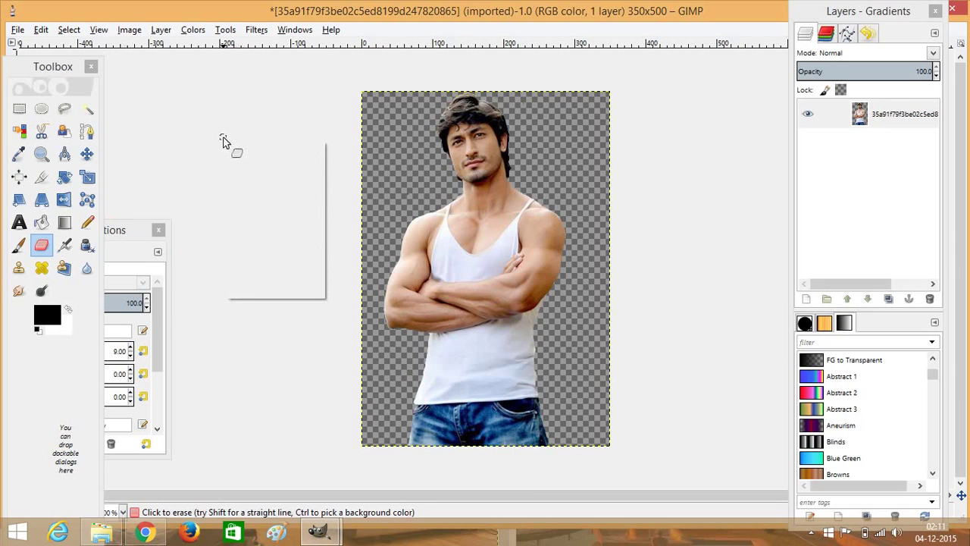
key(Escape)
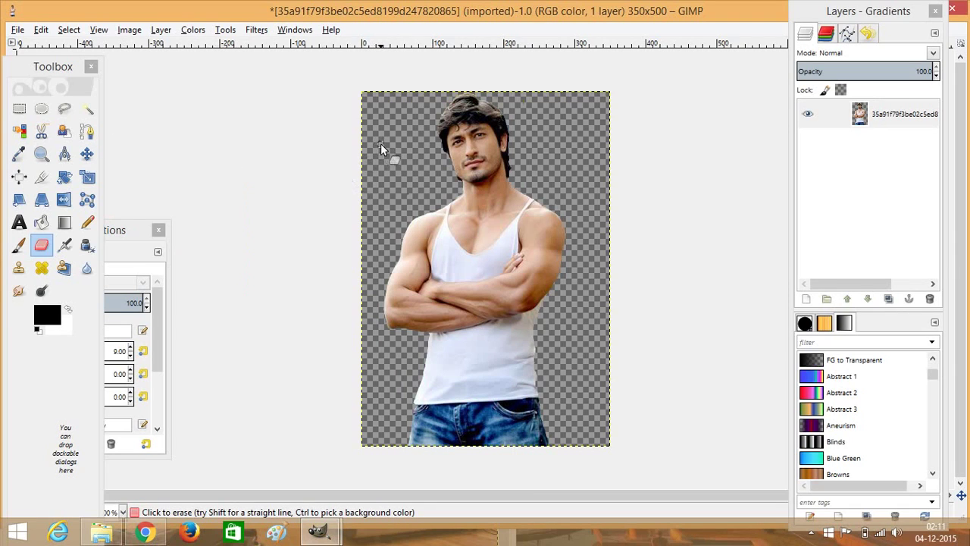
right_click(383, 143)
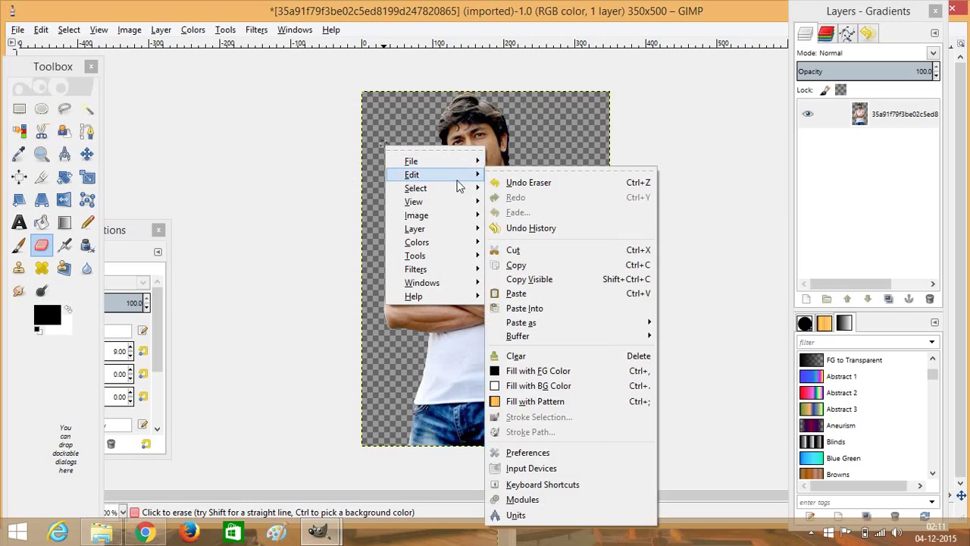
mouse_move(436, 188)
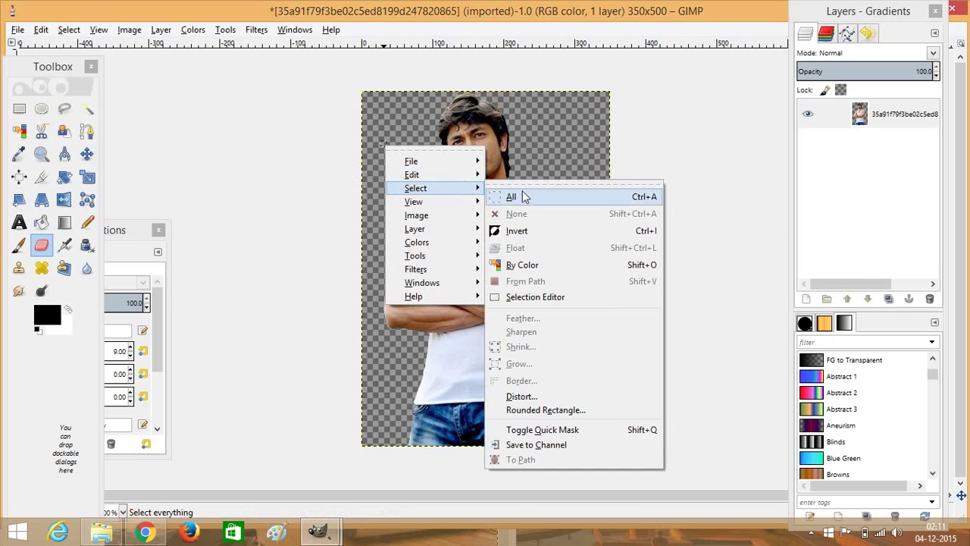
click(525, 195)
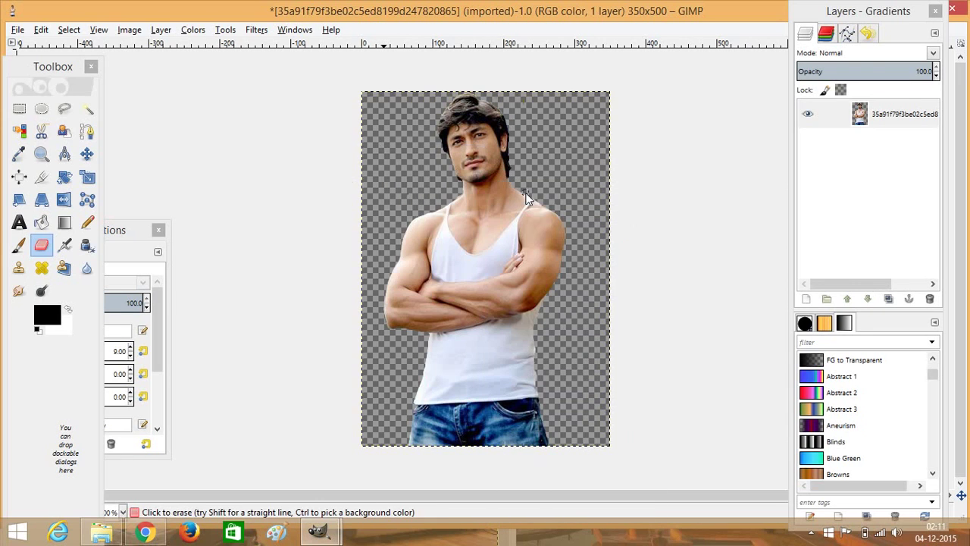
right_click(380, 159)
mouse_move(409, 189)
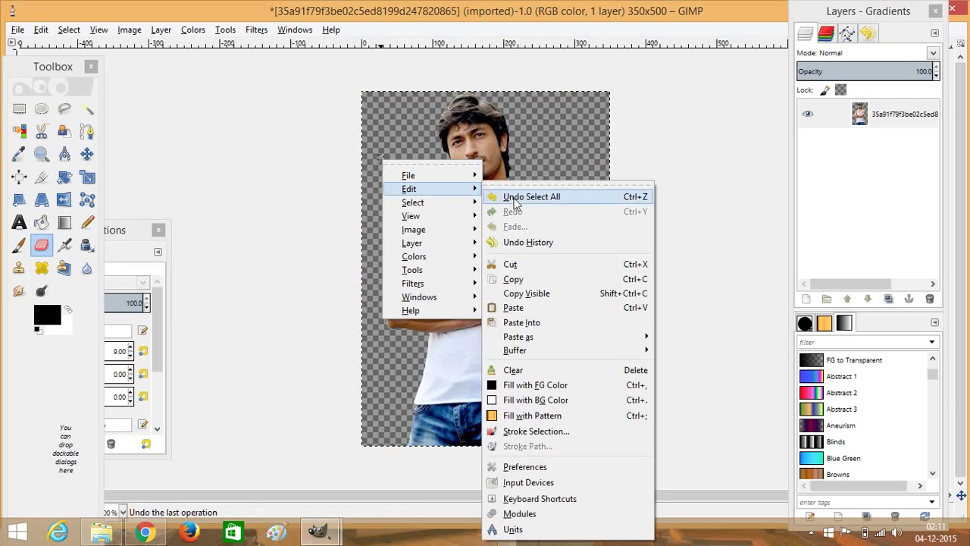
click(516, 280)
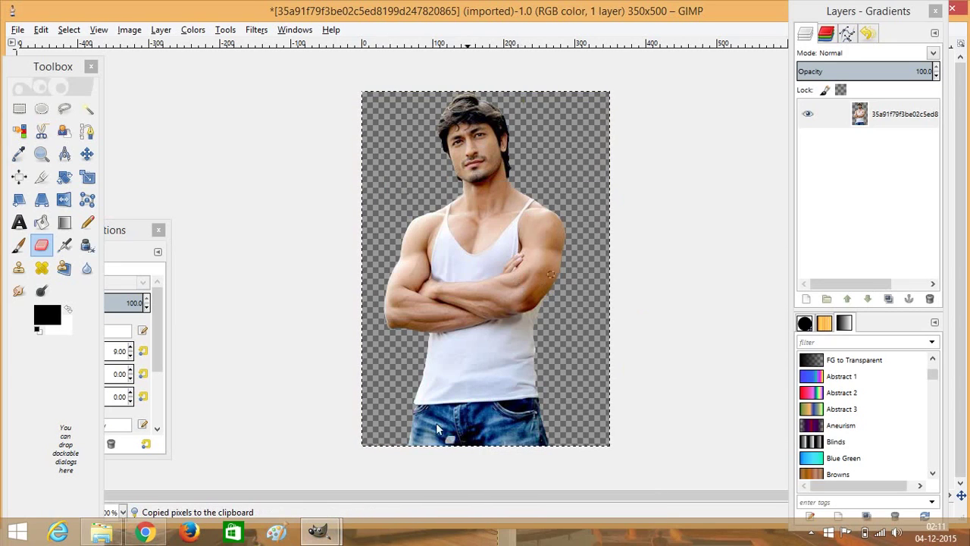
mouse_move(319, 532)
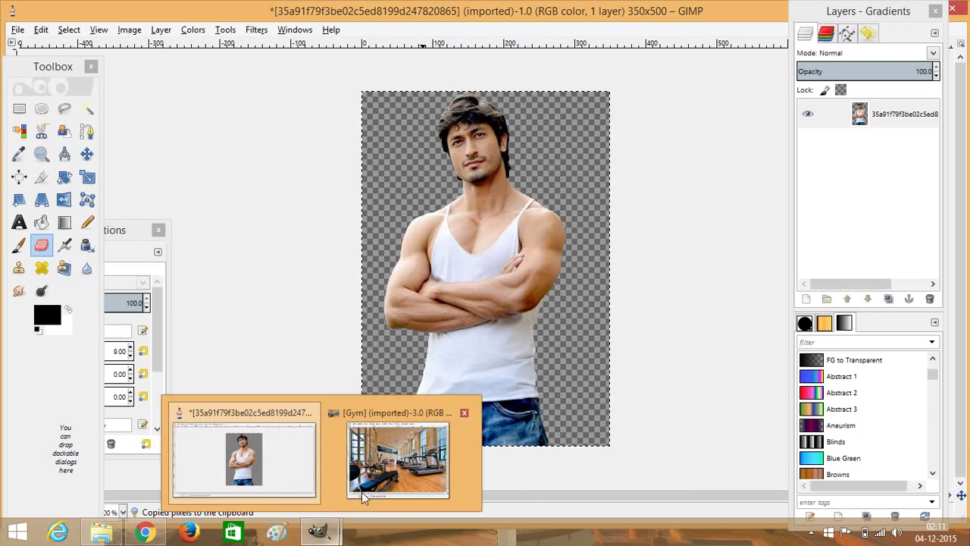
click(361, 492)
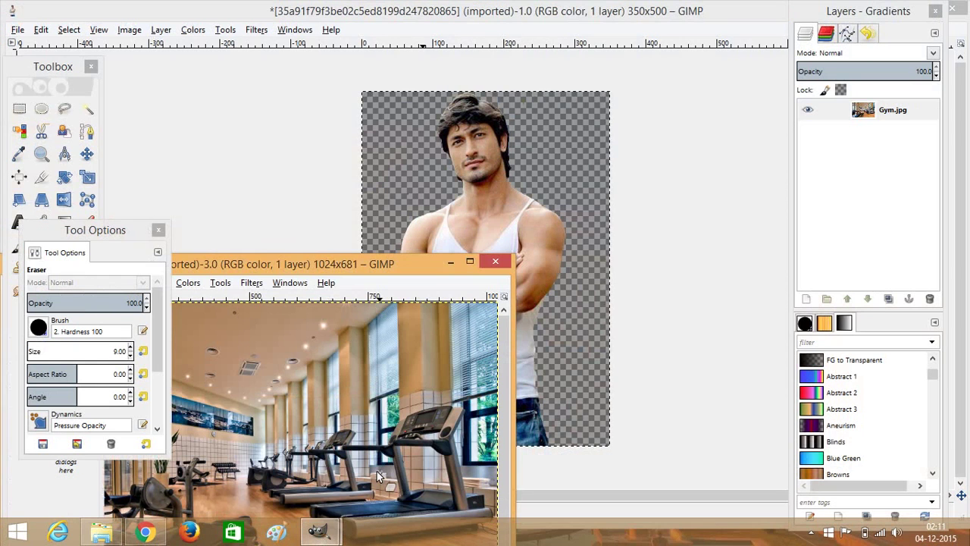
Maximize the Gym.jpg window and paste the cut-out man onto the gym photo
click(469, 262)
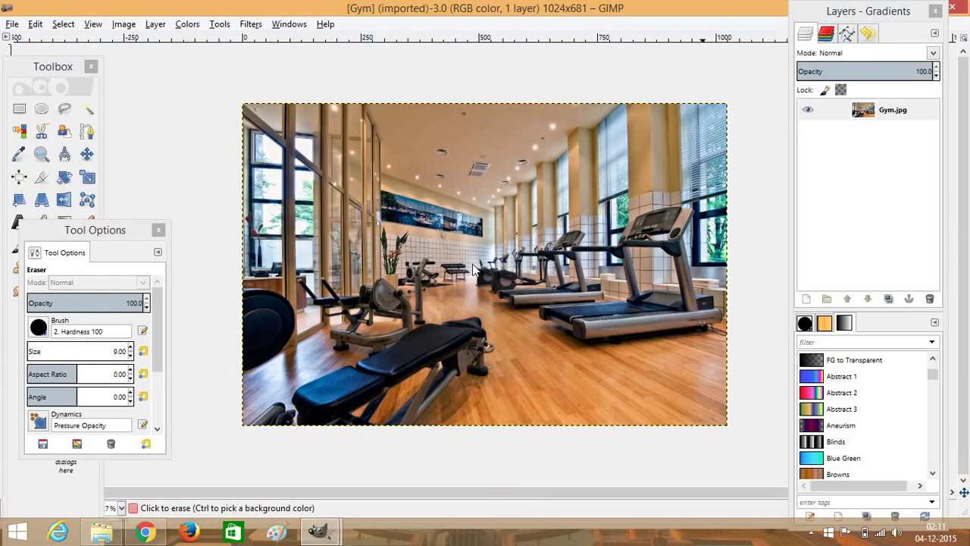
right_click(506, 183)
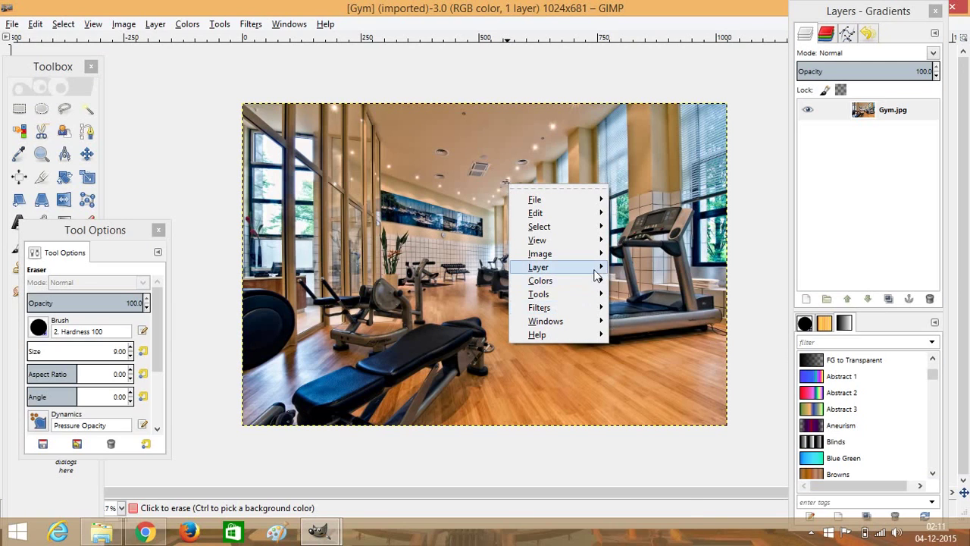
click(210, 206)
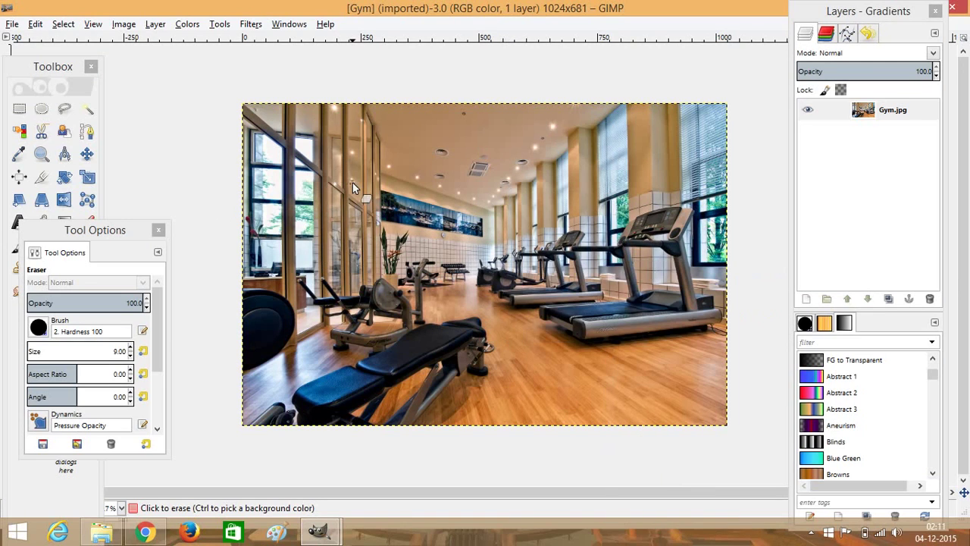
right_click(524, 216)
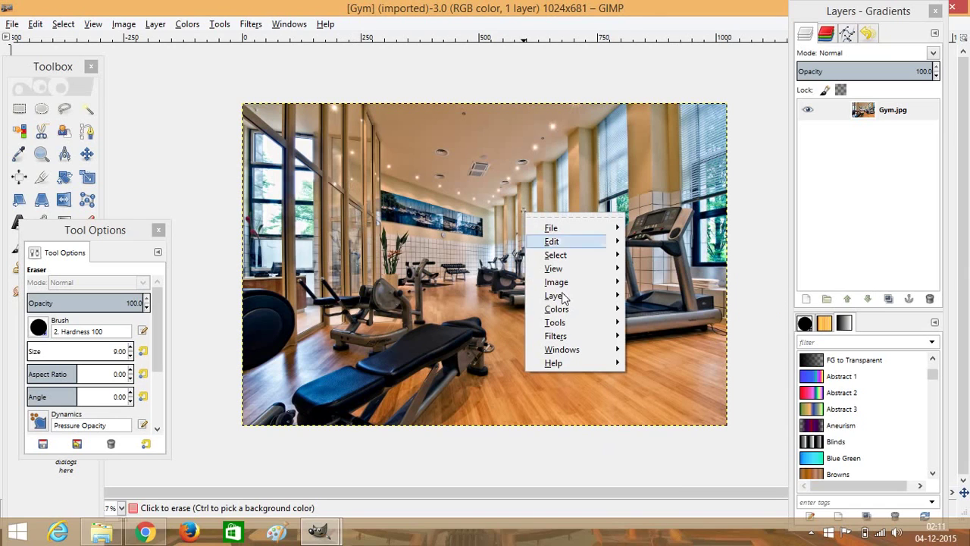
mouse_move(576, 241)
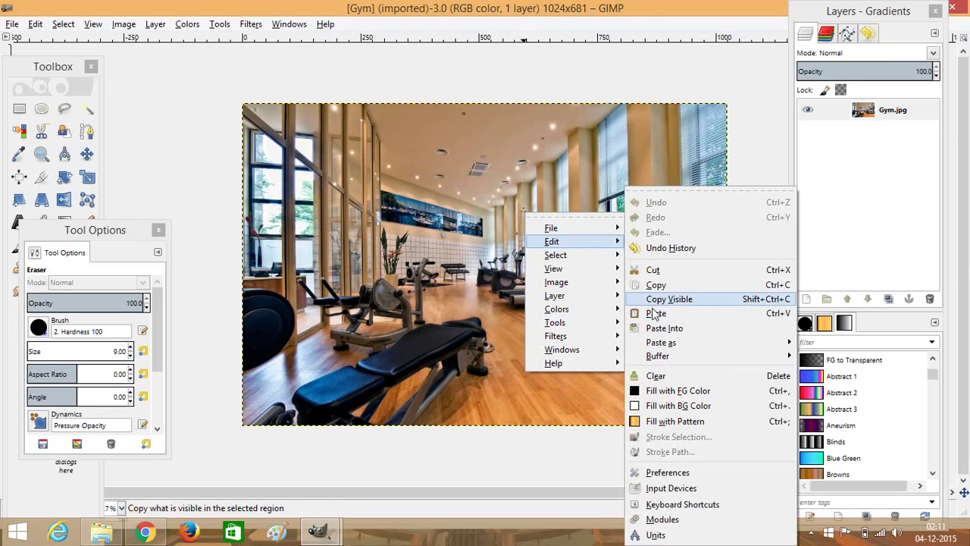
click(657, 313)
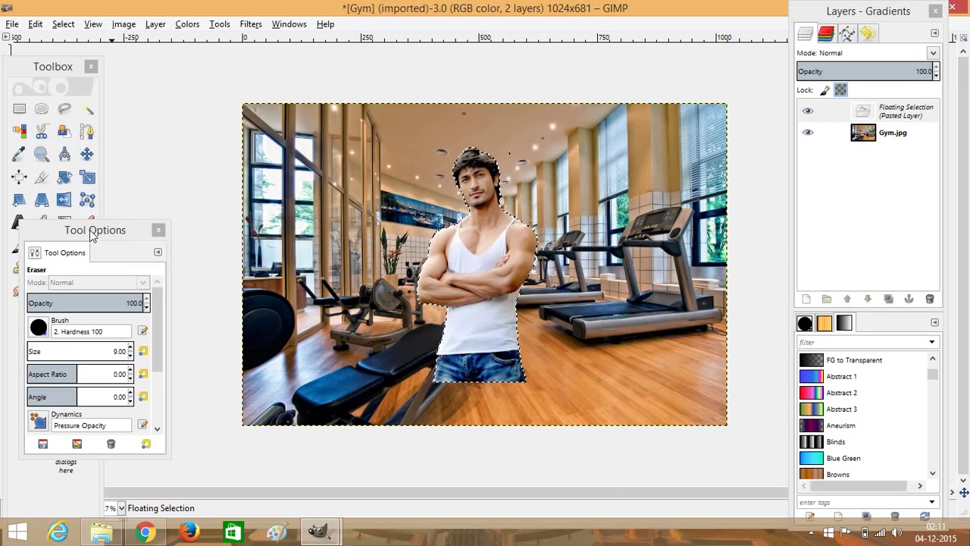
Move the pasted man right and down in front of the treadmill, then anchor him
drag(93, 232, 101, 298)
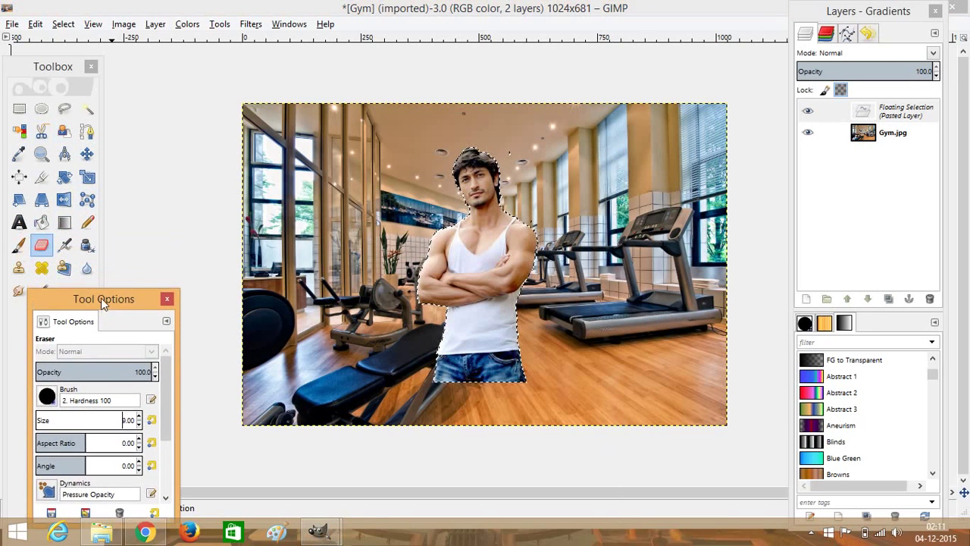
click(88, 155)
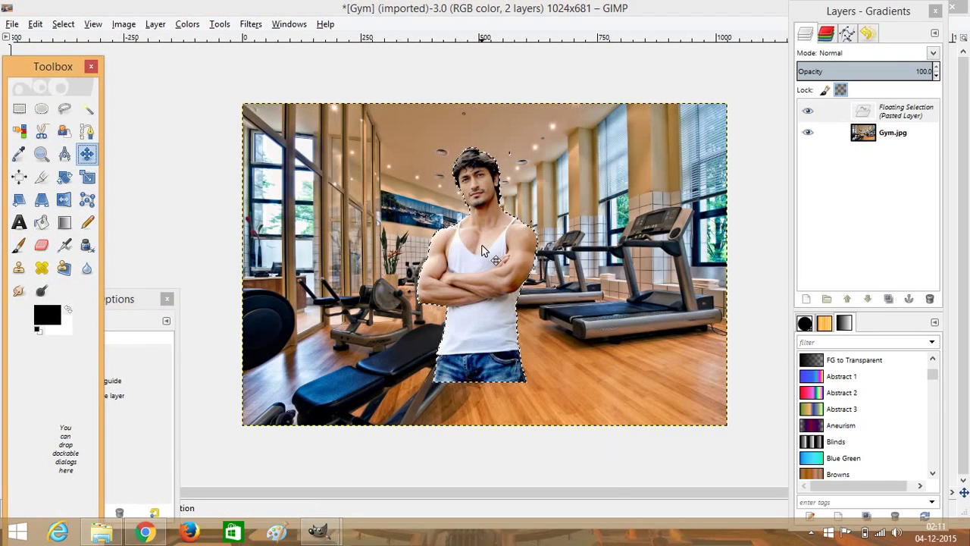
mouse_move(482, 250)
mouse_down()
mouse_move(537, 305)
mouse_move(562, 293)
mouse_up()
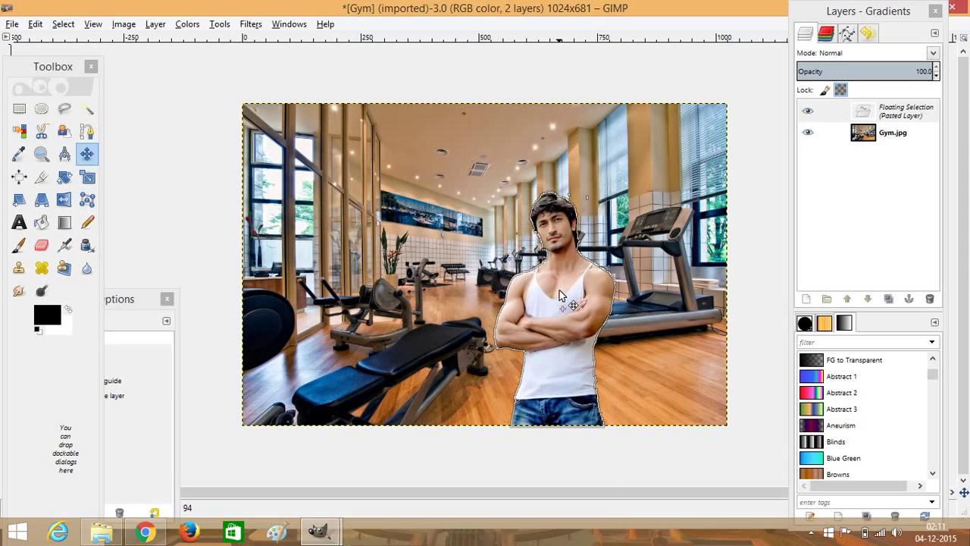
drag(563, 293, 566, 293)
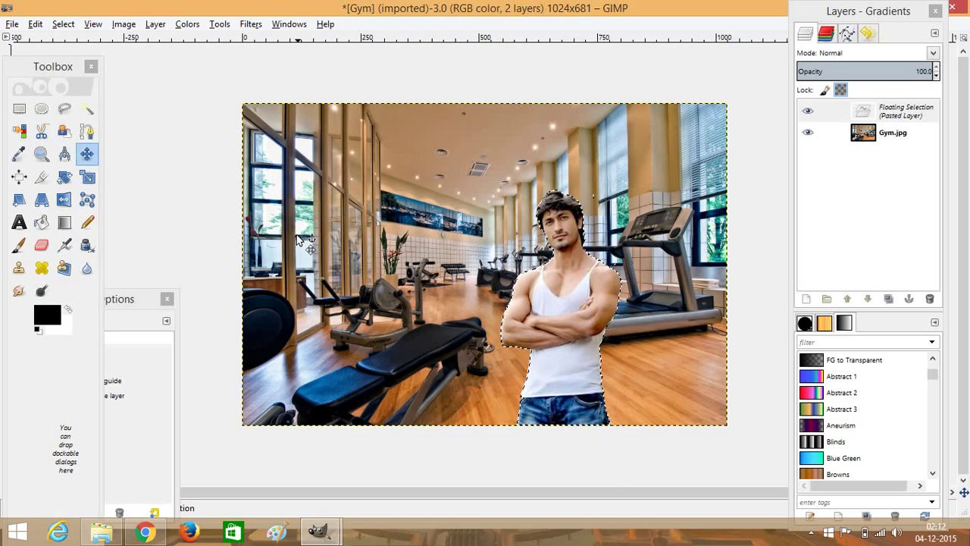
key(ctrl+h)
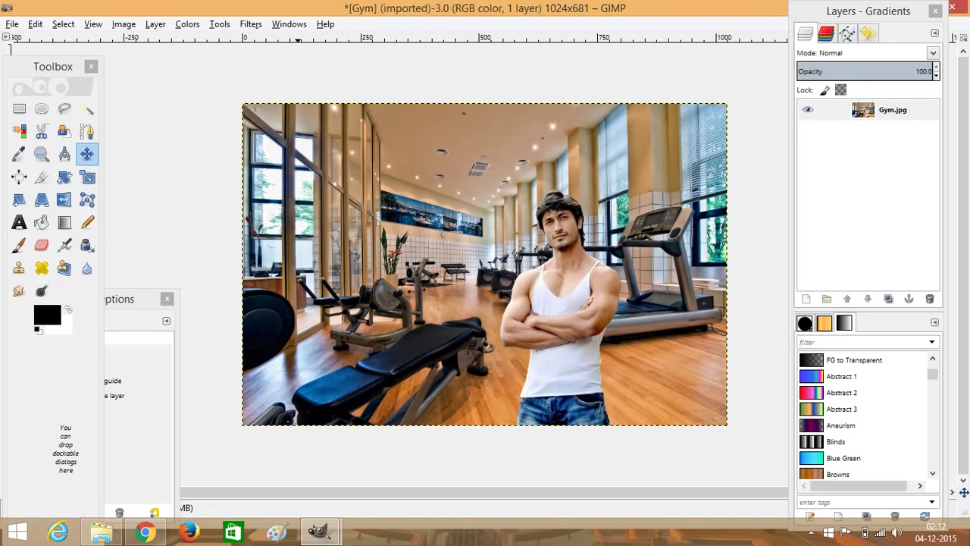
Export the composite as Gym1.jpg at JPEG quality 90 in New folder (2)
click(13, 24)
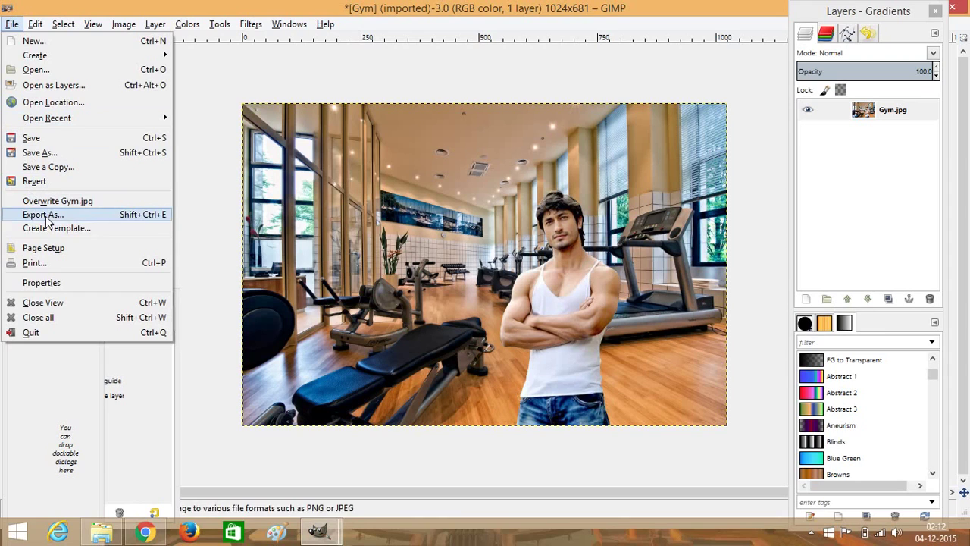
click(44, 216)
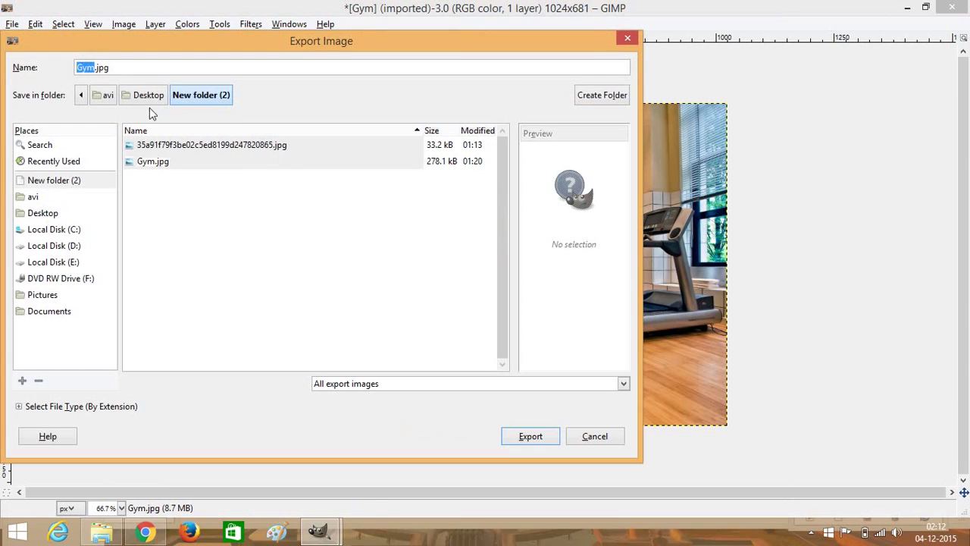
click(96, 67)
text(1)
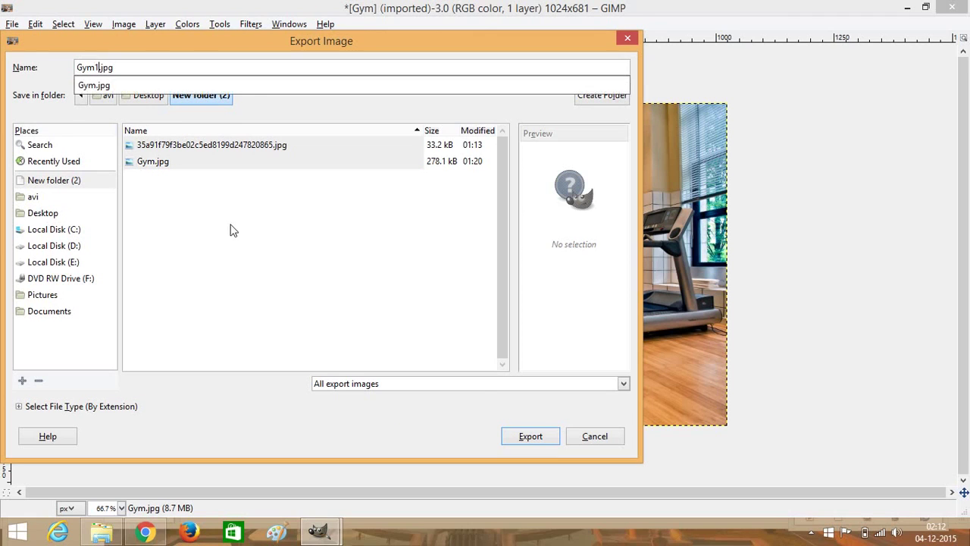
click(520, 437)
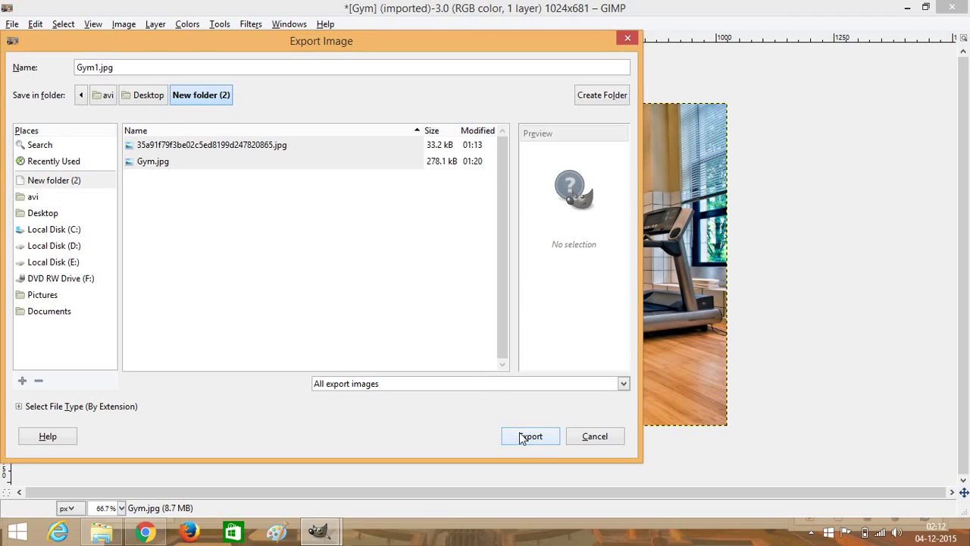
click(522, 436)
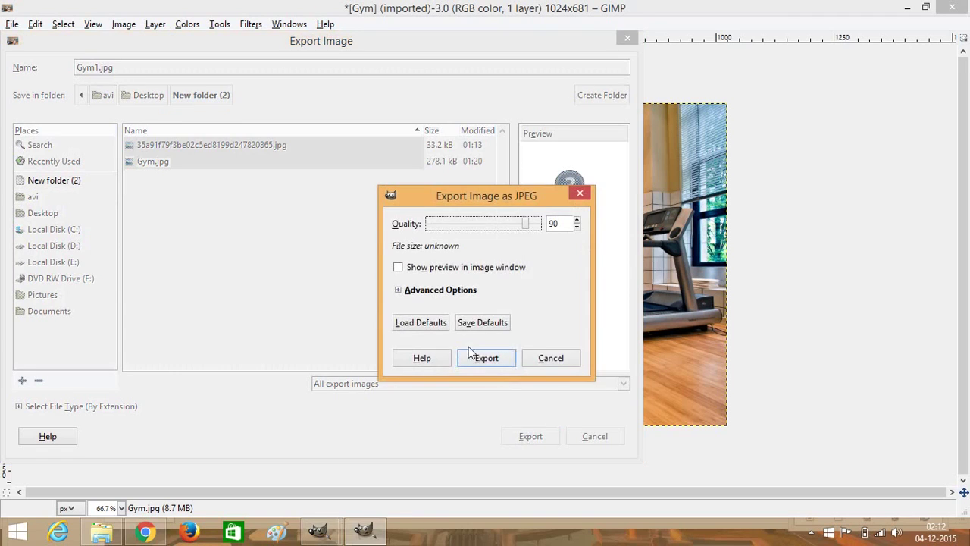
click(471, 357)
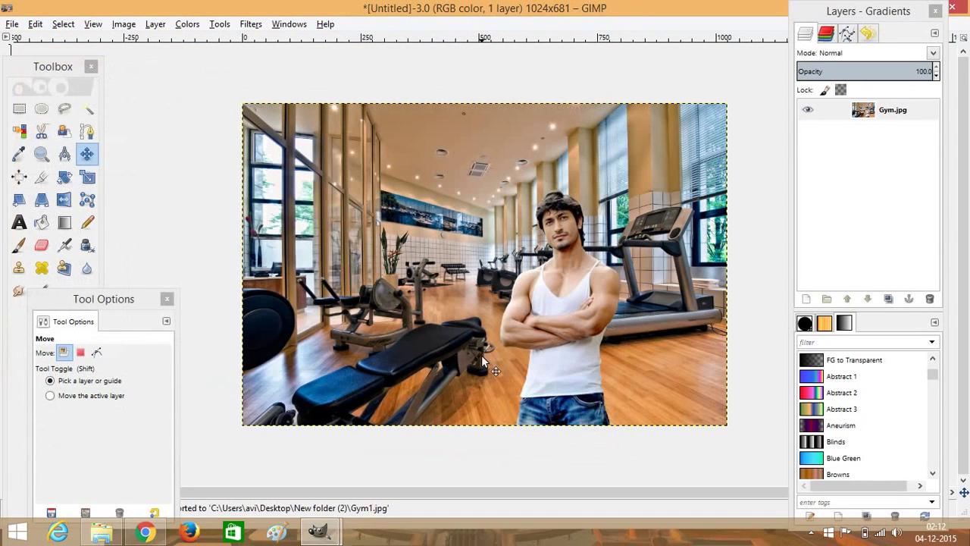